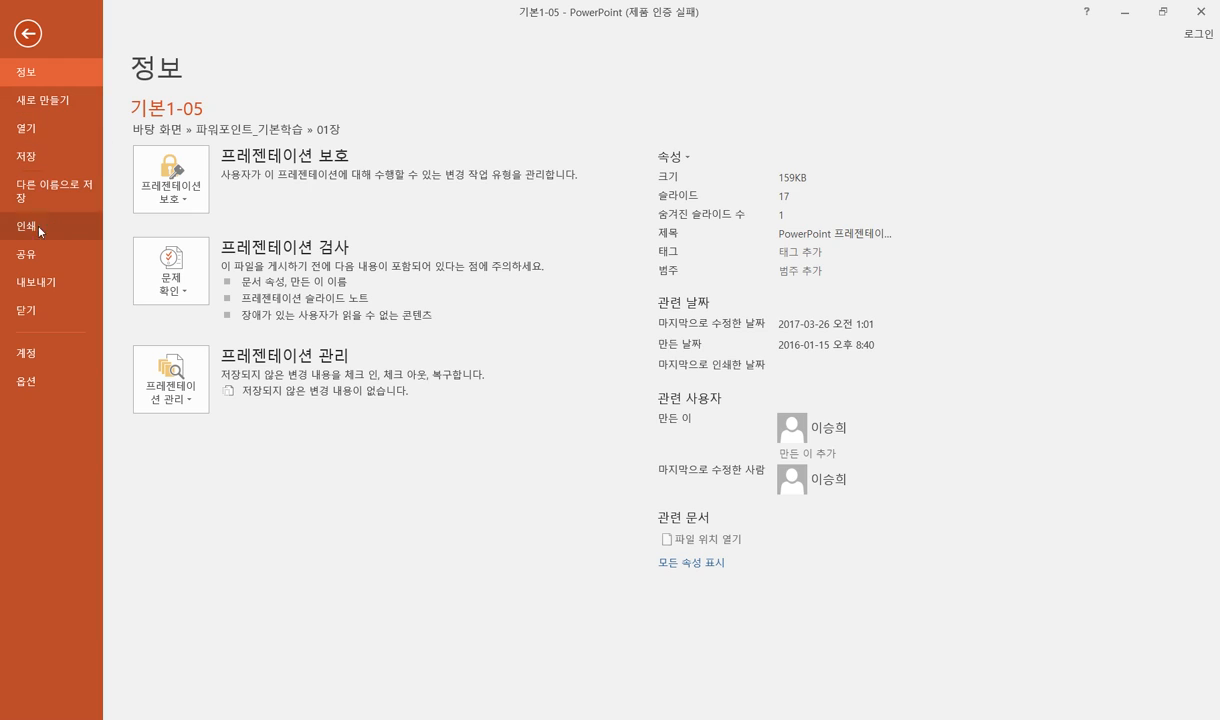
# Show all properties of the presentation in its file information
pyautogui.click(31, 80)
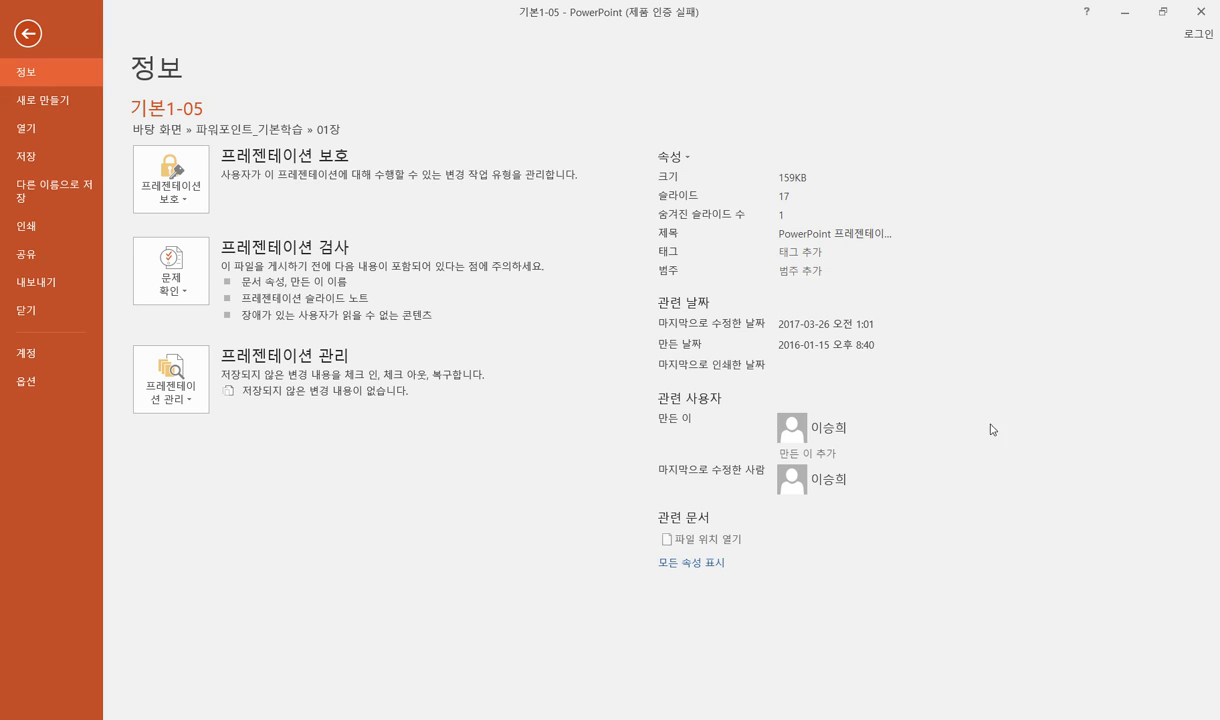
pyautogui.click(690, 566)
pyautogui.scroll(-2, 692, 573)
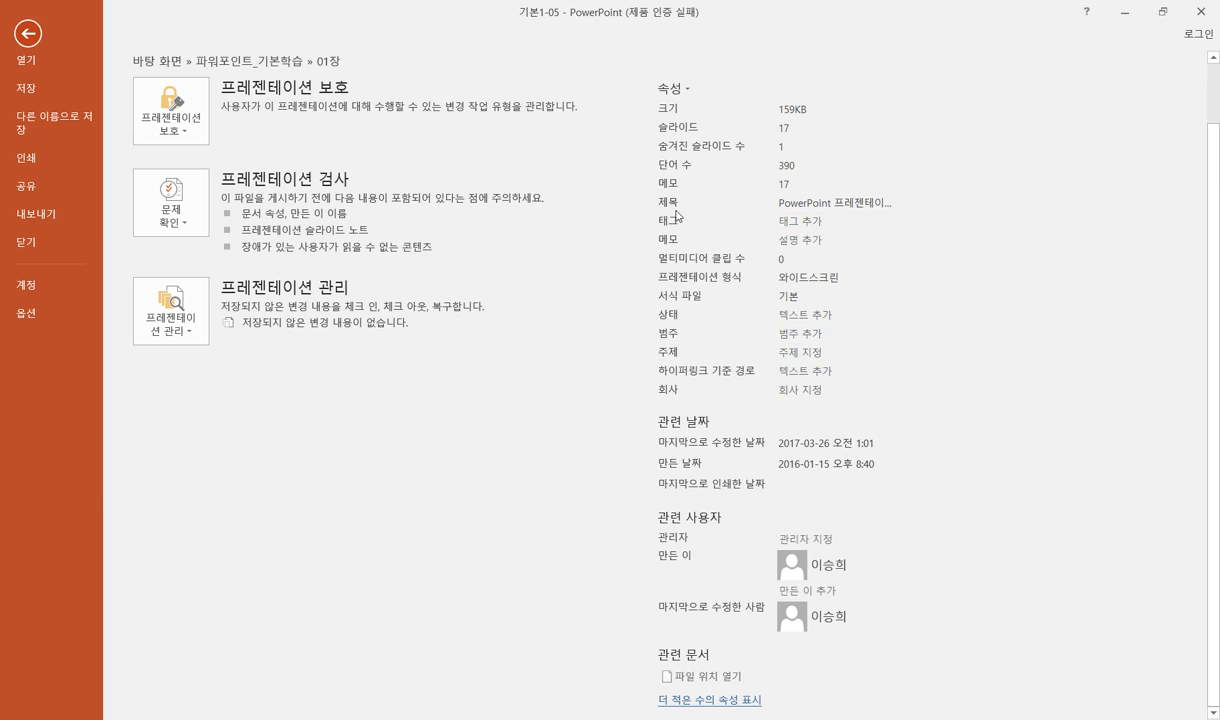
# Replace the presentation's title property with cs
pyautogui.click(835, 205)
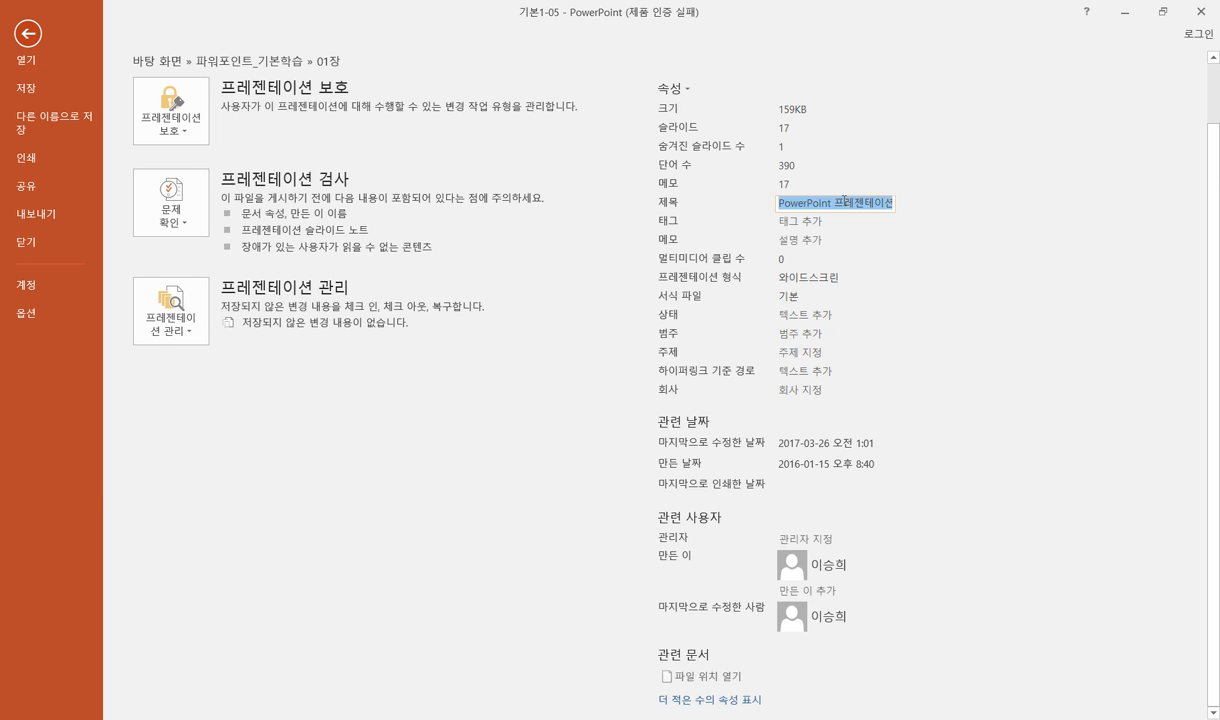
pyautogui.press('Delete')
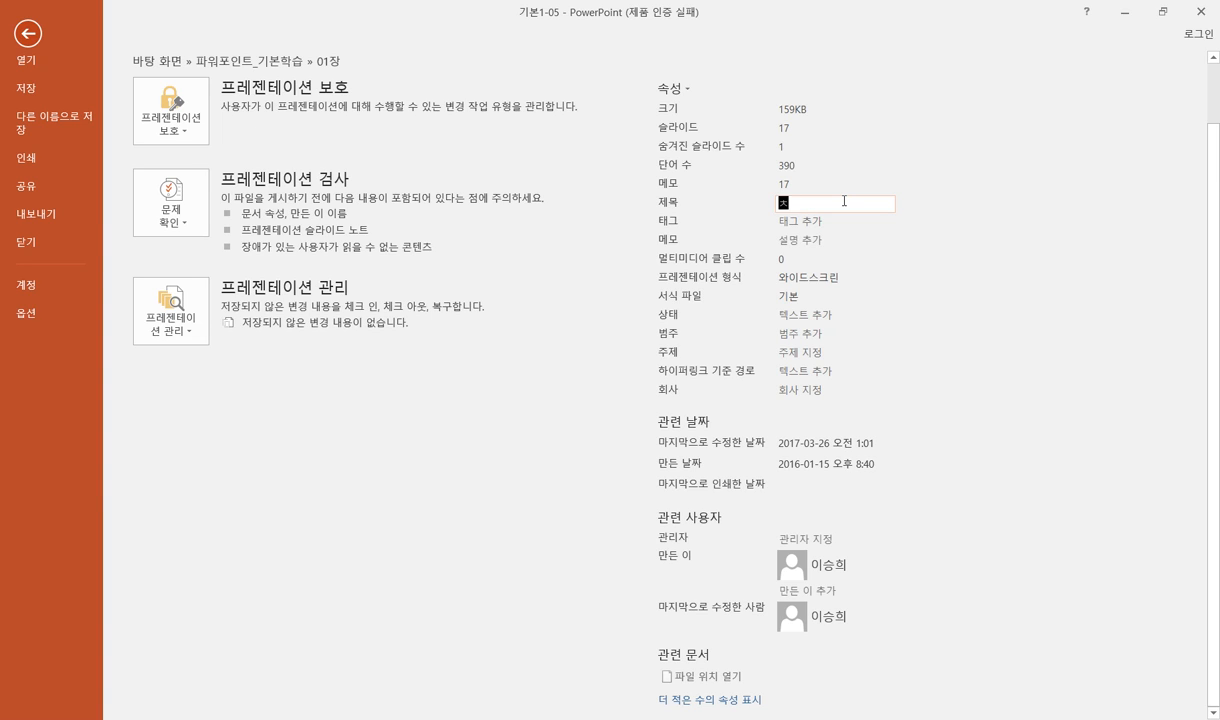
pyautogui.click(844, 201)
pyautogui.write('s')
pyautogui.moveTo(794, 204); pyautogui.dragTo(757, 208)
pyautogui.write('csHH')
pyautogui.press('BackSpace')
pyautogui.press('BackSpace')
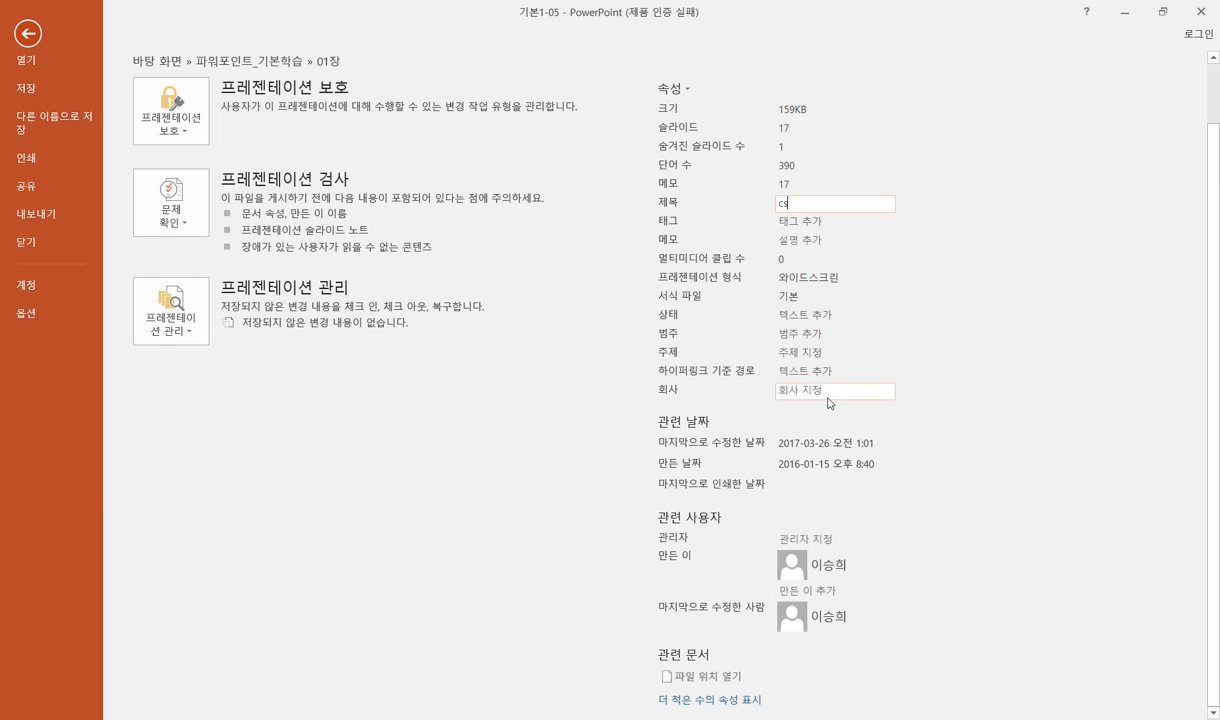
# Open the advanced properties and look through the general, summary, statistics, contents and custom information
pyautogui.click(684, 90)
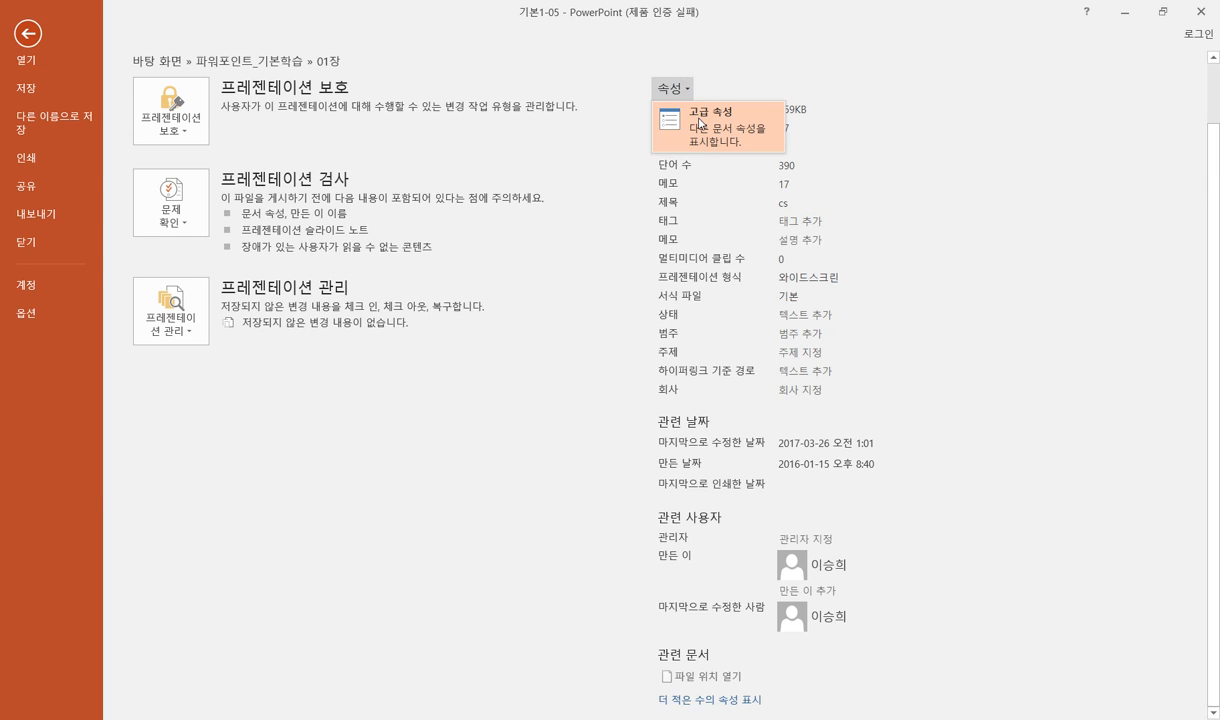
pyautogui.click(764, 60)
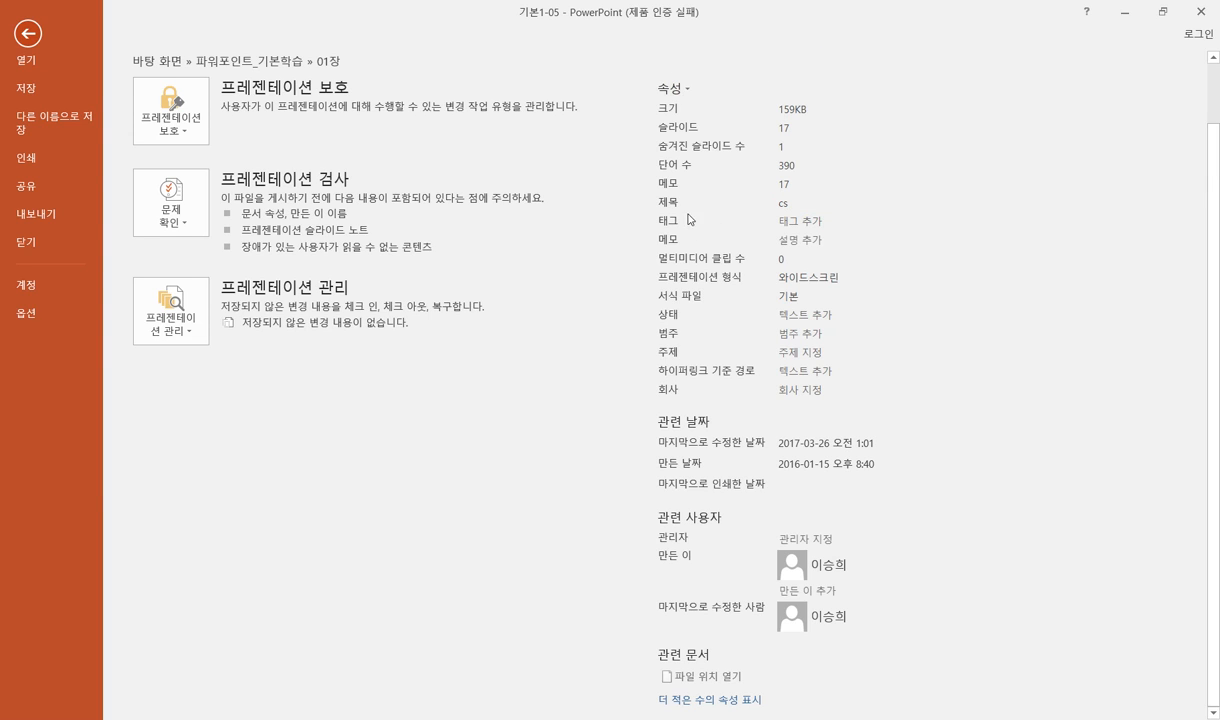
pyautogui.click(683, 90)
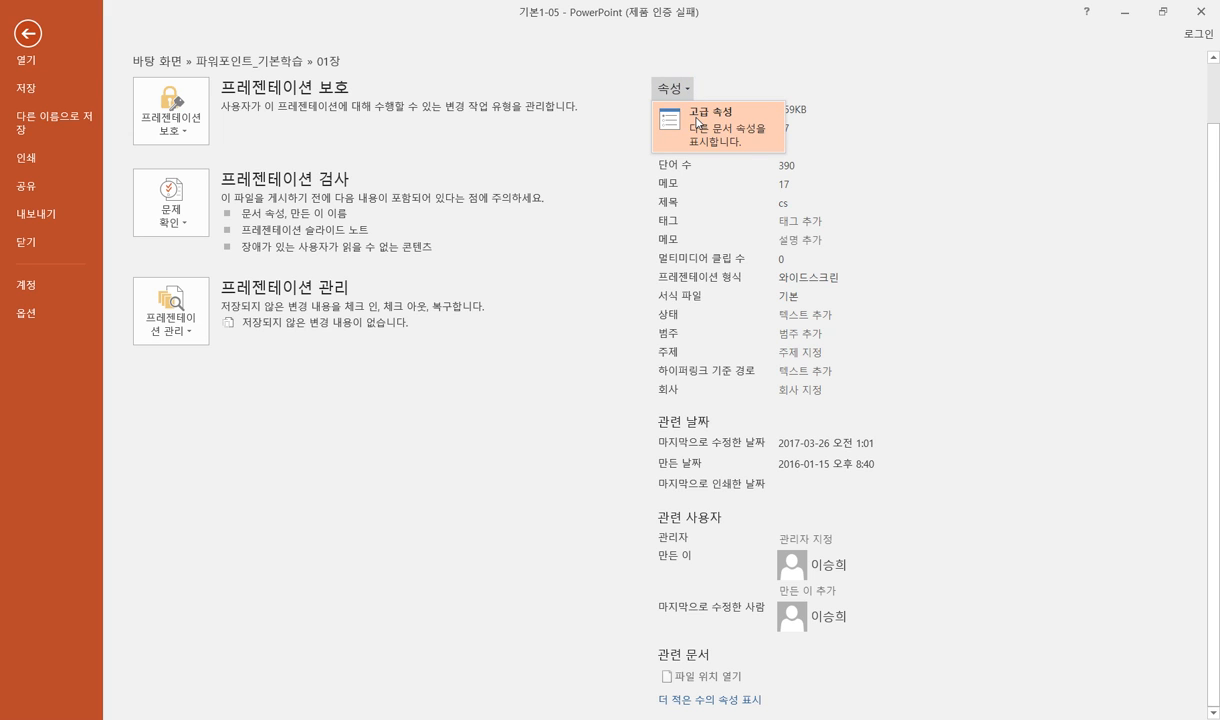
pyautogui.click(686, 92)
pyautogui.click(684, 88)
pyautogui.click(712, 113)
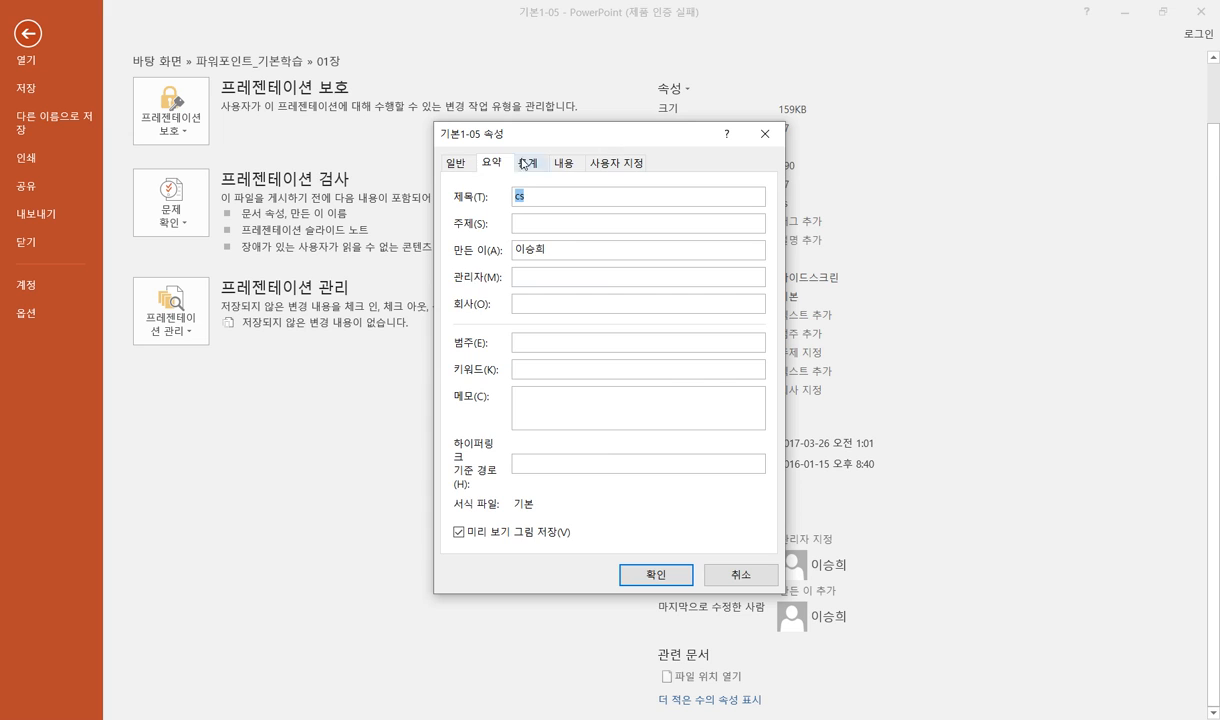
pyautogui.click(449, 161)
pyautogui.click(494, 161)
pyautogui.click(527, 162)
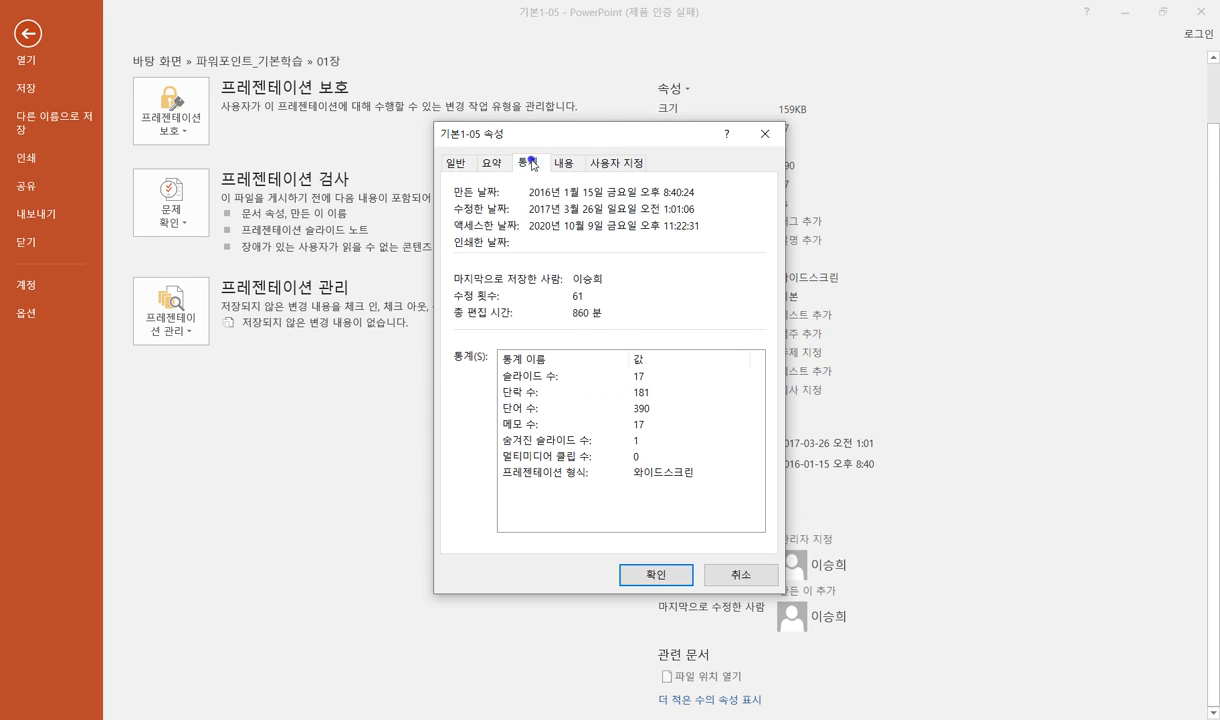
pyautogui.click(564, 162)
pyautogui.click(612, 162)
pyautogui.click(489, 170)
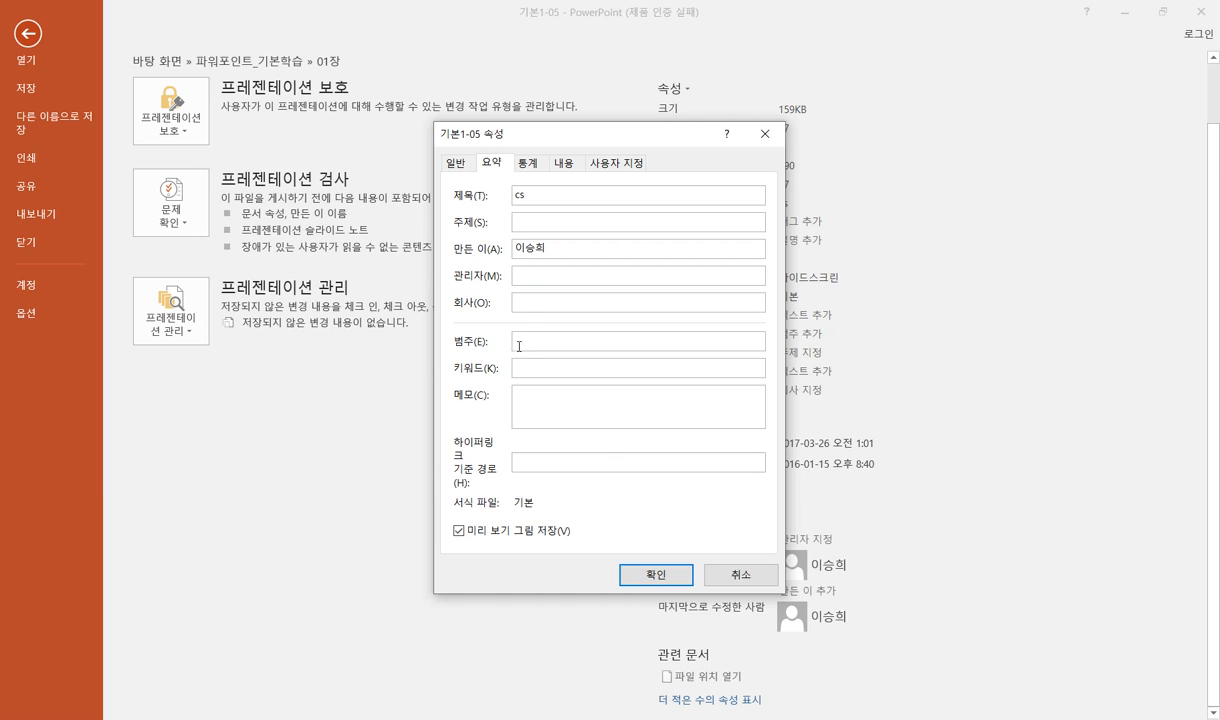
# Try entering A,B,C,D as the keywords in the summary properties, and cancel the dialog
pyautogui.click(539, 369)
pyautogui.write('A,B,C,D')
pyautogui.click(738, 576)
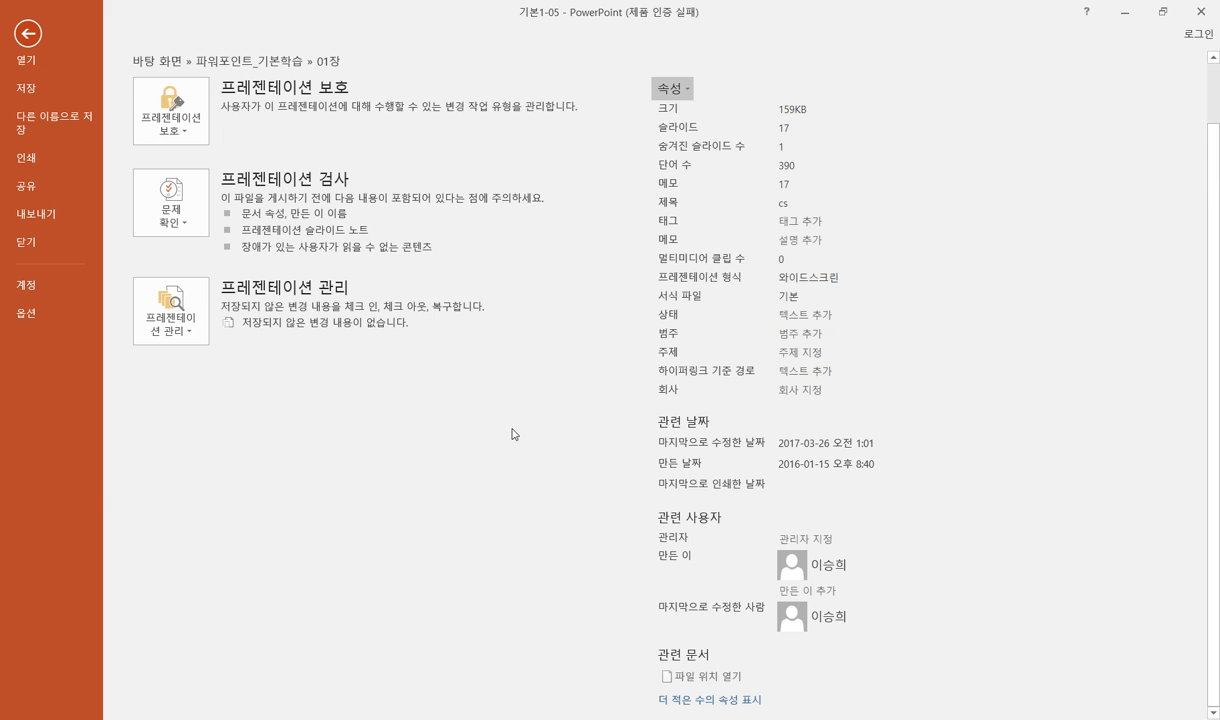
# Recheck the full property list and the summary in the advanced properties, and return to the slide without changes
pyautogui.click(27, 33)
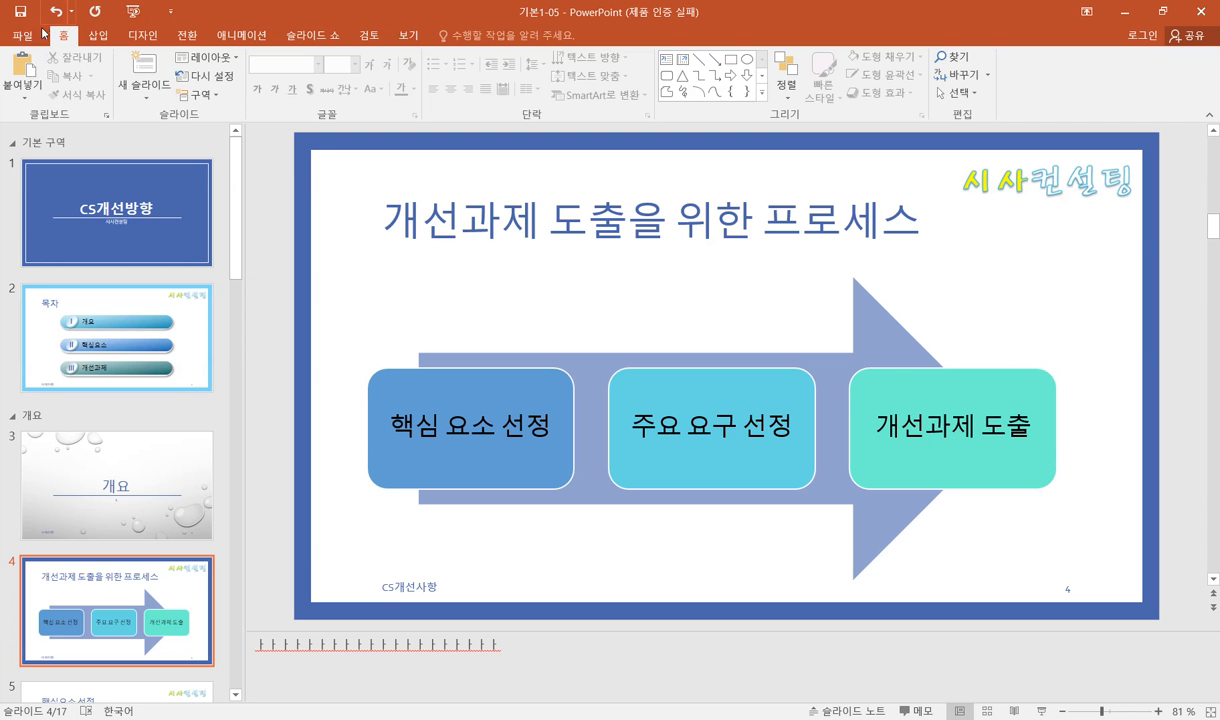
pyautogui.click(28, 38)
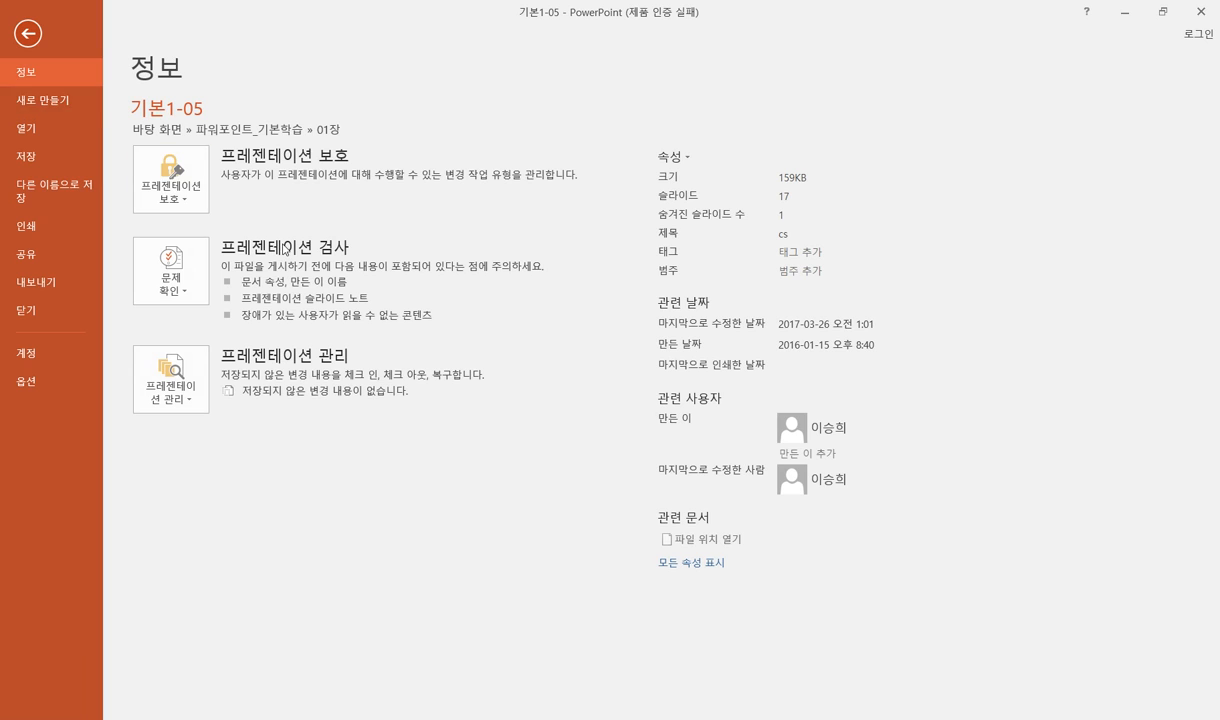
pyautogui.click(688, 562)
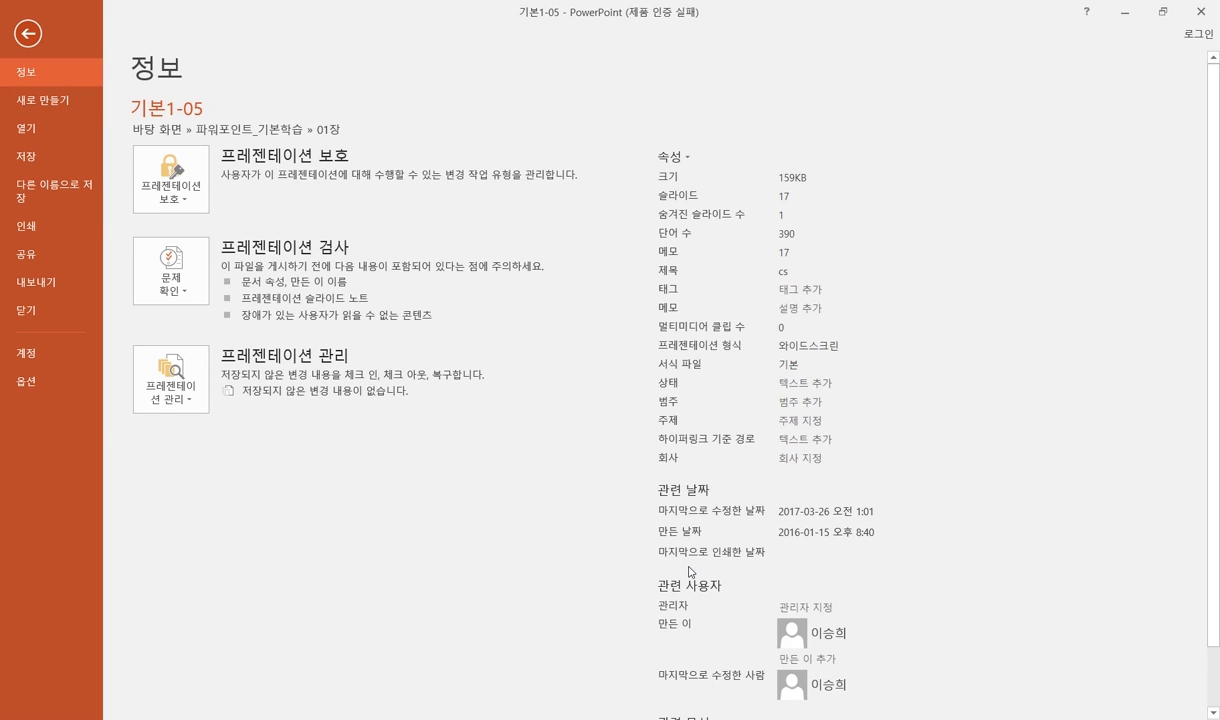
pyautogui.click(770, 266)
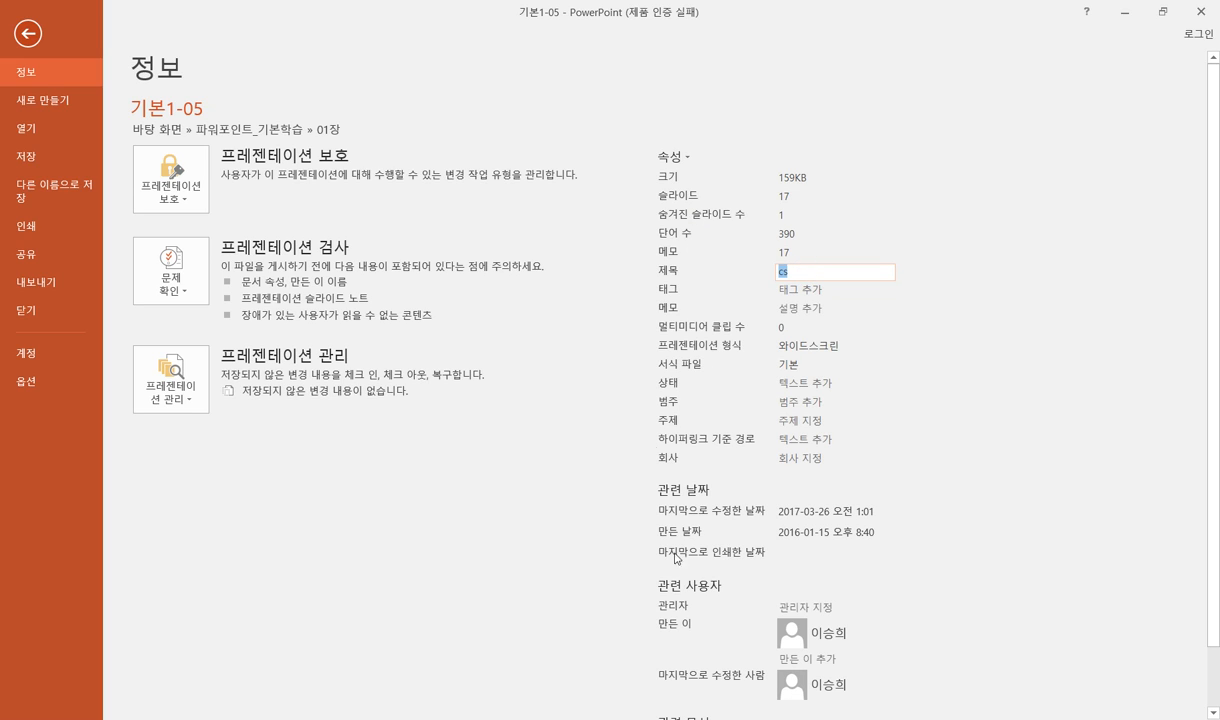
pyautogui.click(685, 160)
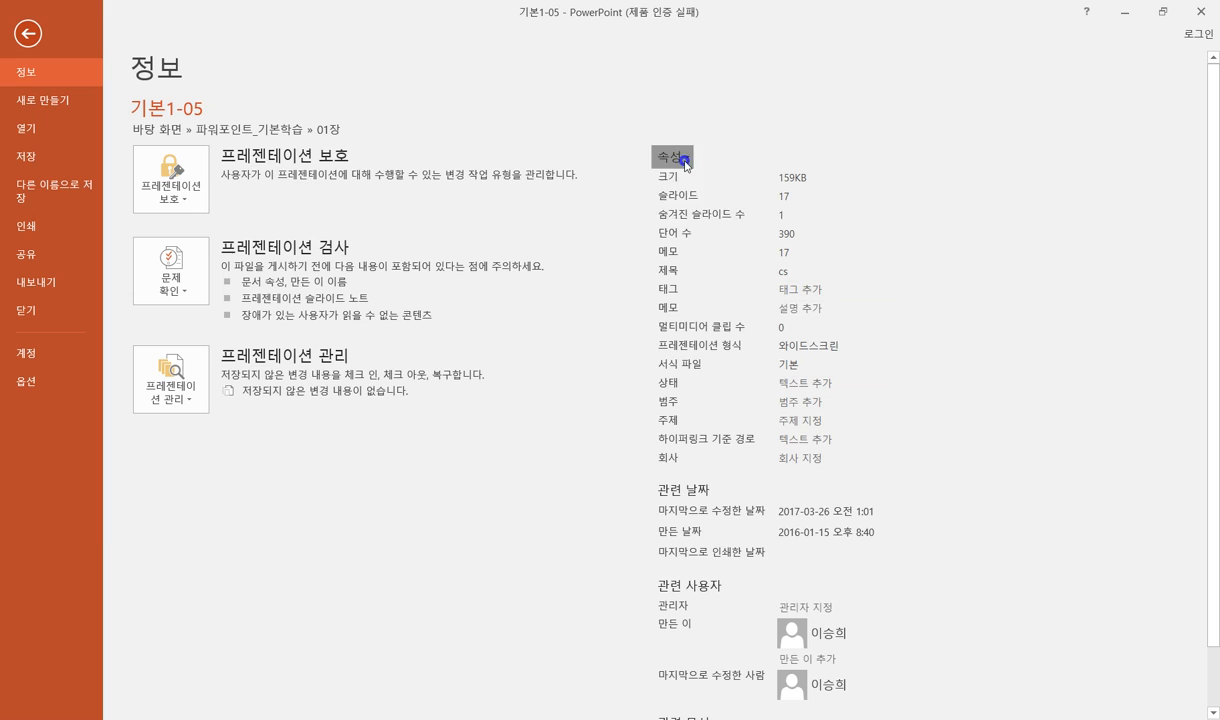
pyautogui.click(706, 191)
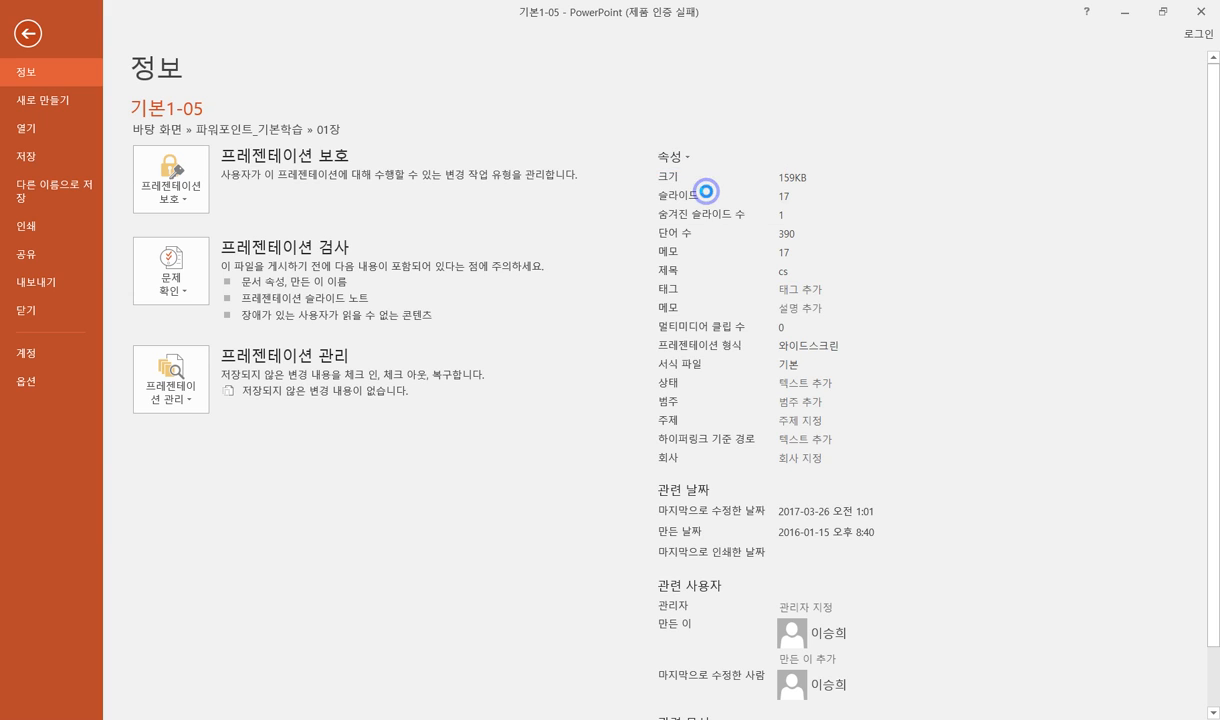
pyautogui.click(560, 374)
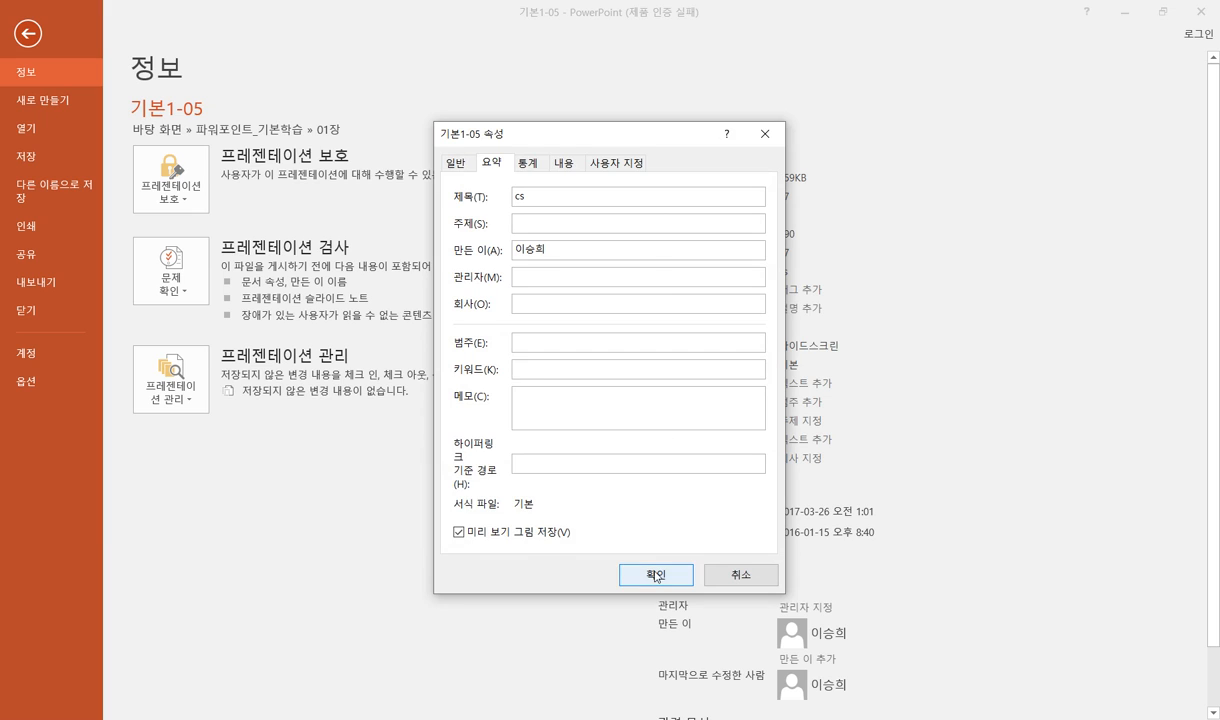
pyautogui.click(742, 577)
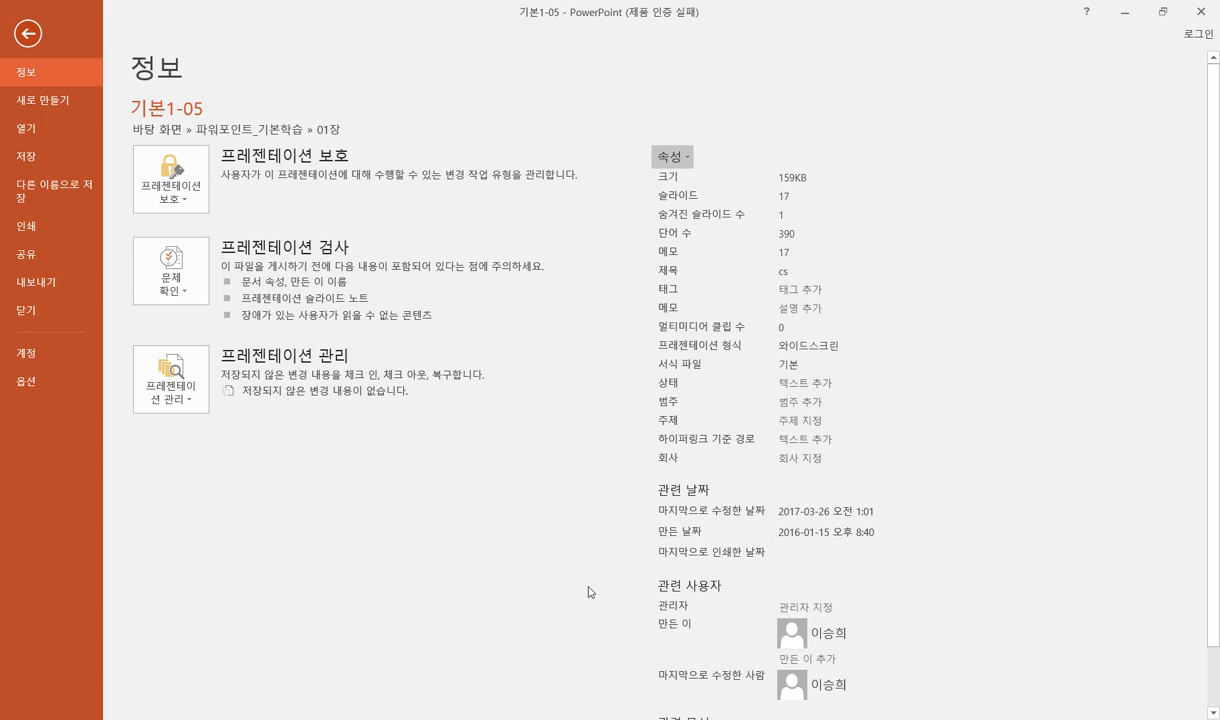
pyautogui.click(27, 33)
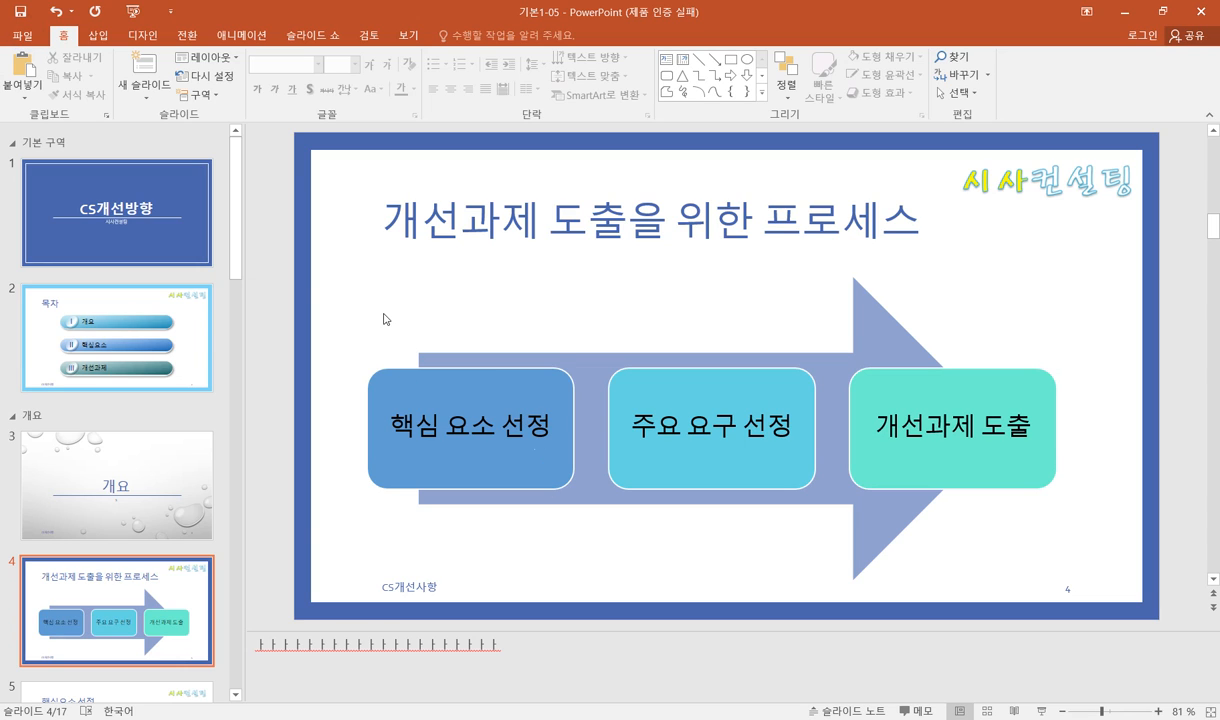
# Show the slide size choices for the presentation
pyautogui.click(152, 40)
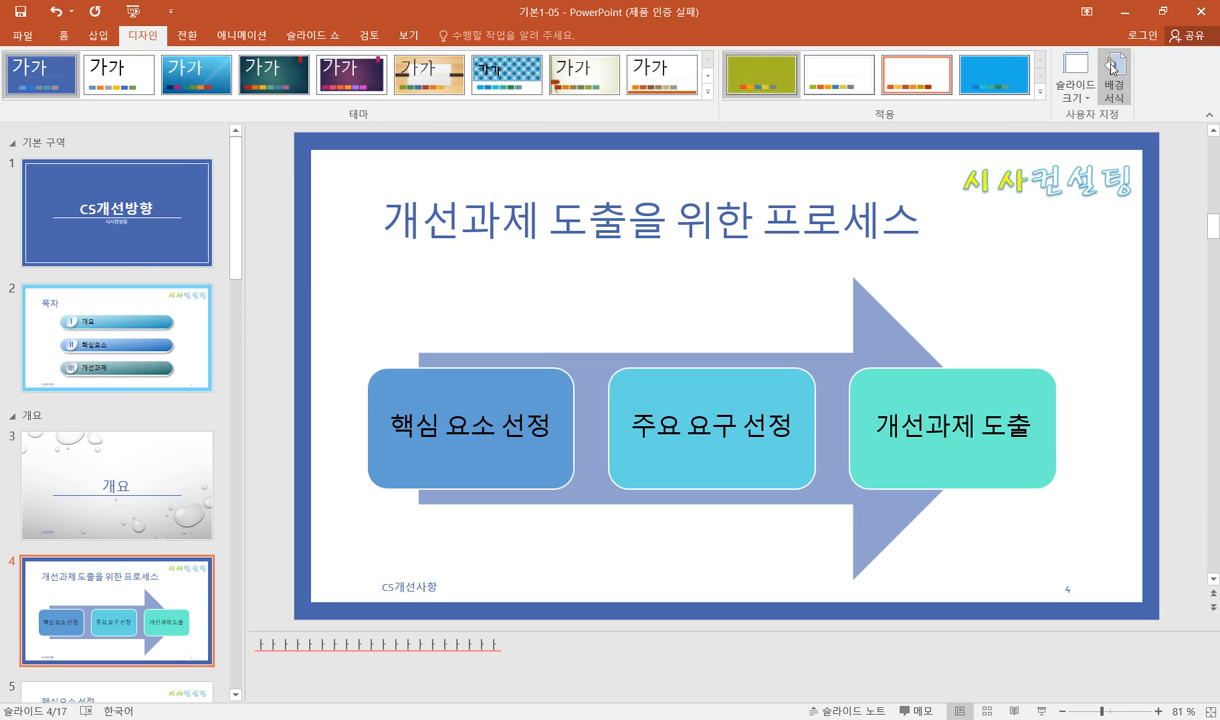
pyautogui.click(1089, 99)
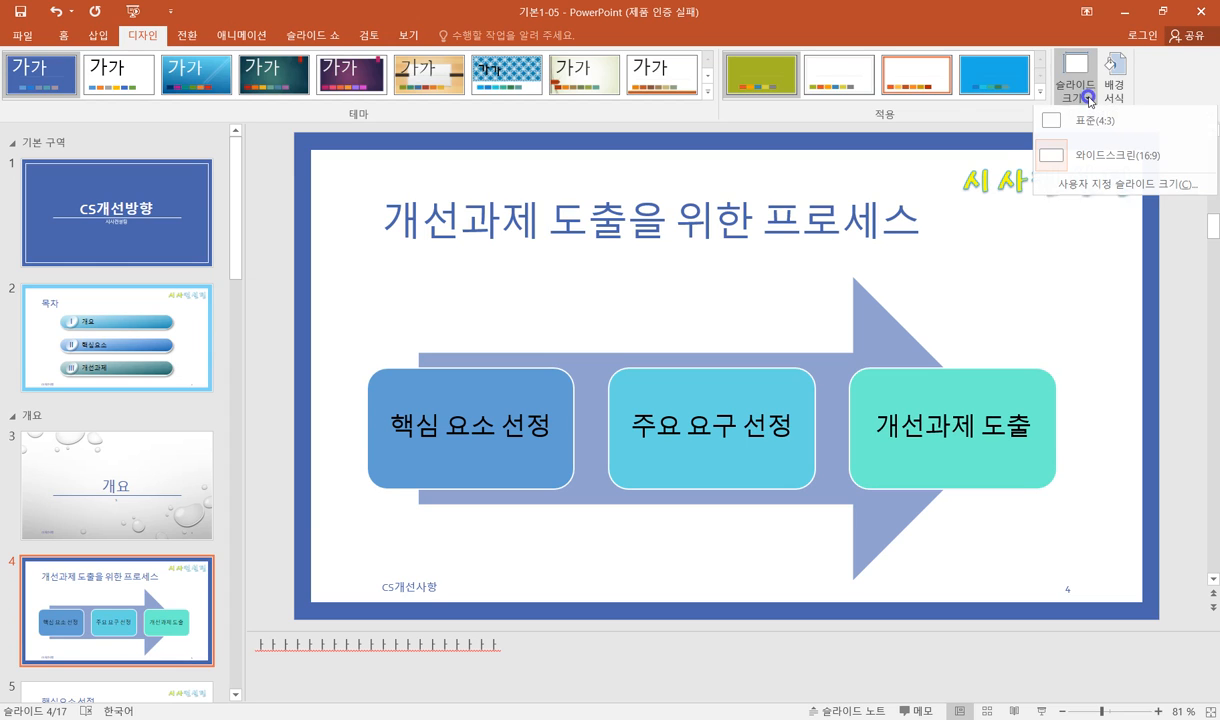
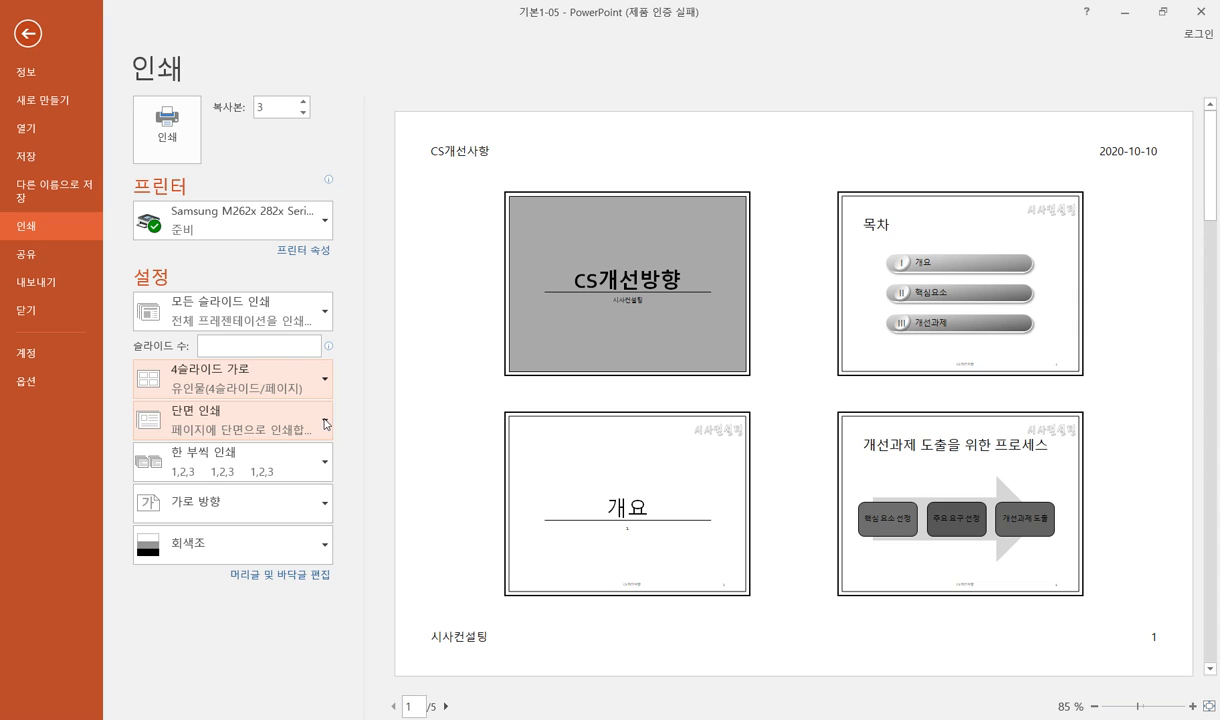
# Examine the available printers and the choices for which slides to print
pyautogui.click(325, 312)
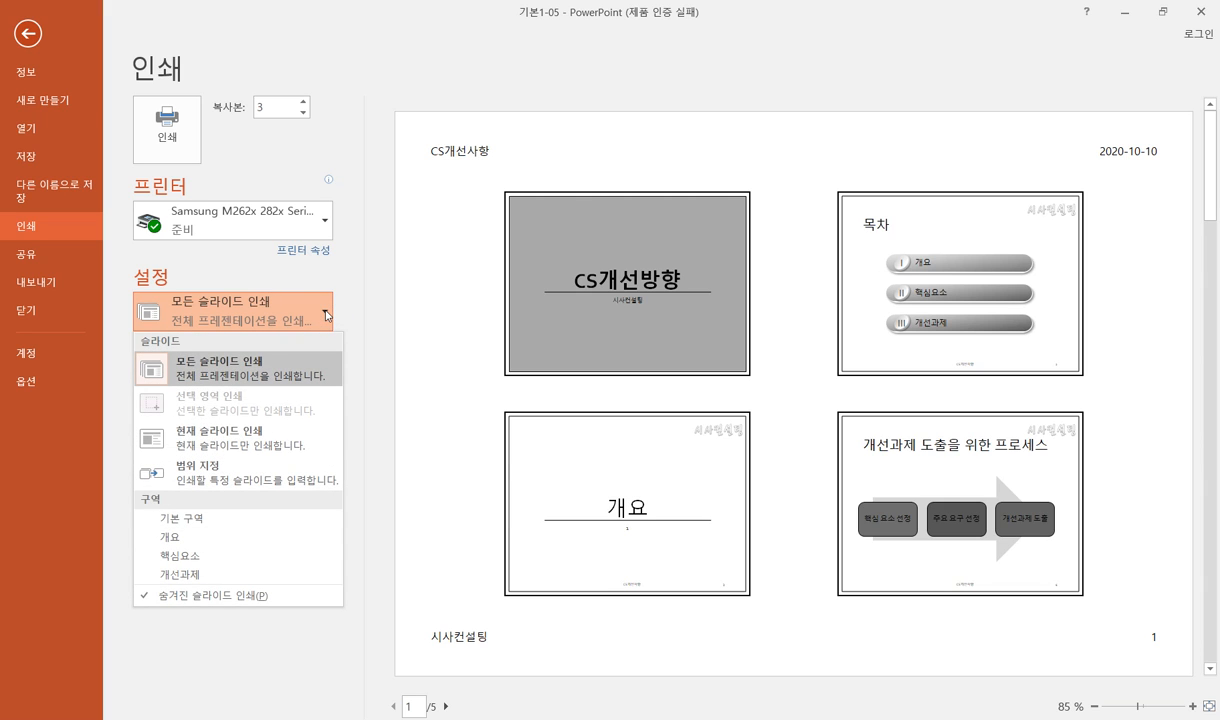
pyautogui.click(325, 315)
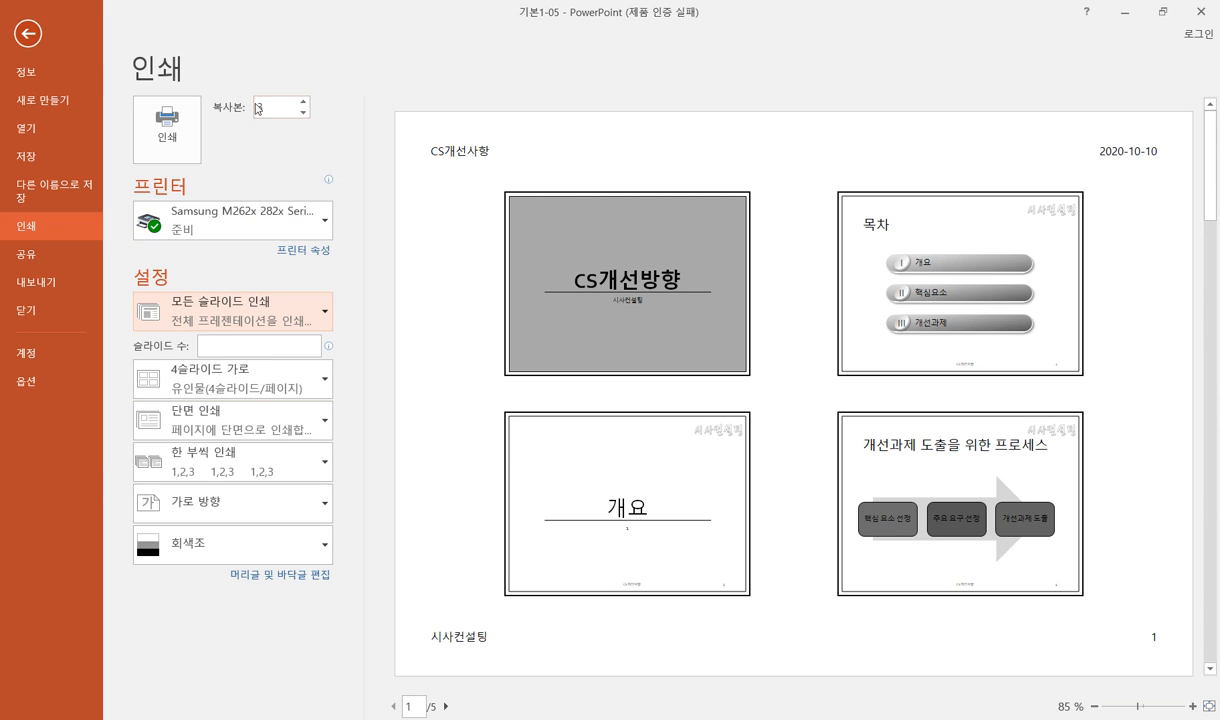
pyautogui.click(322, 221)
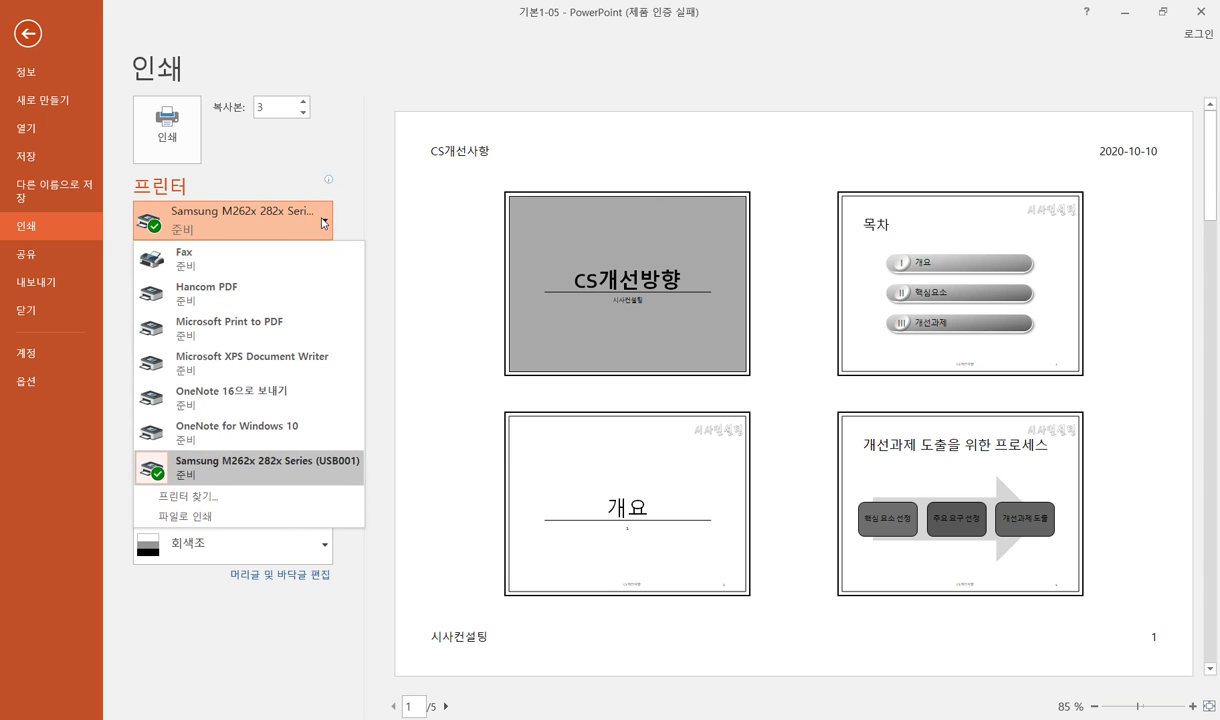
pyautogui.click(322, 221)
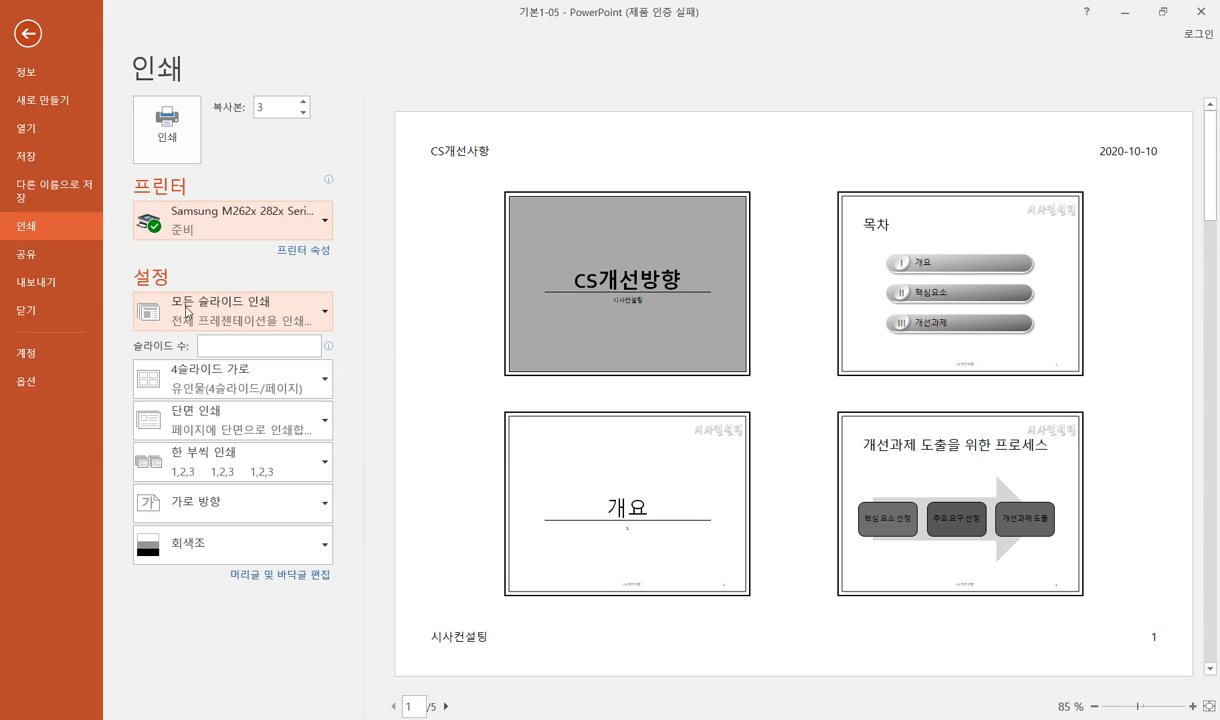
pyautogui.click(148, 316)
pyautogui.click(148, 316)
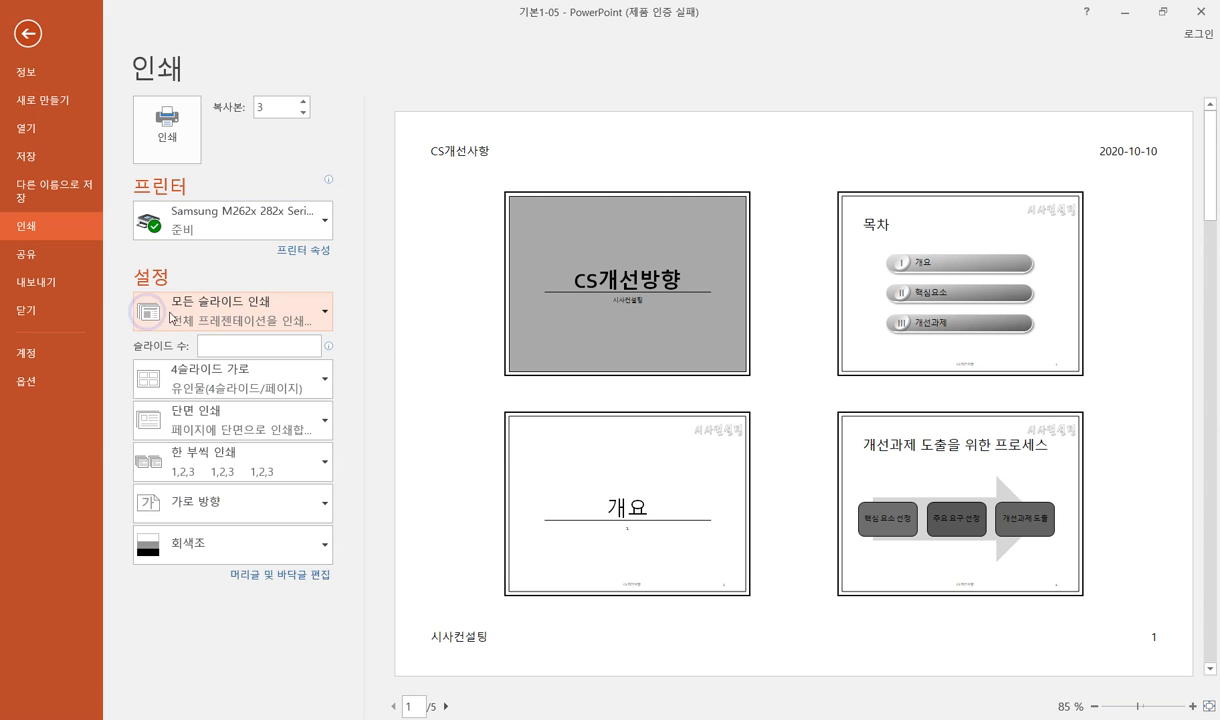
pyautogui.click(321, 313)
pyautogui.click(323, 315)
# Review the handout layout and single- or double-sided choices, and select collated printing (한 부씩 인쇄)
pyautogui.click(149, 379)
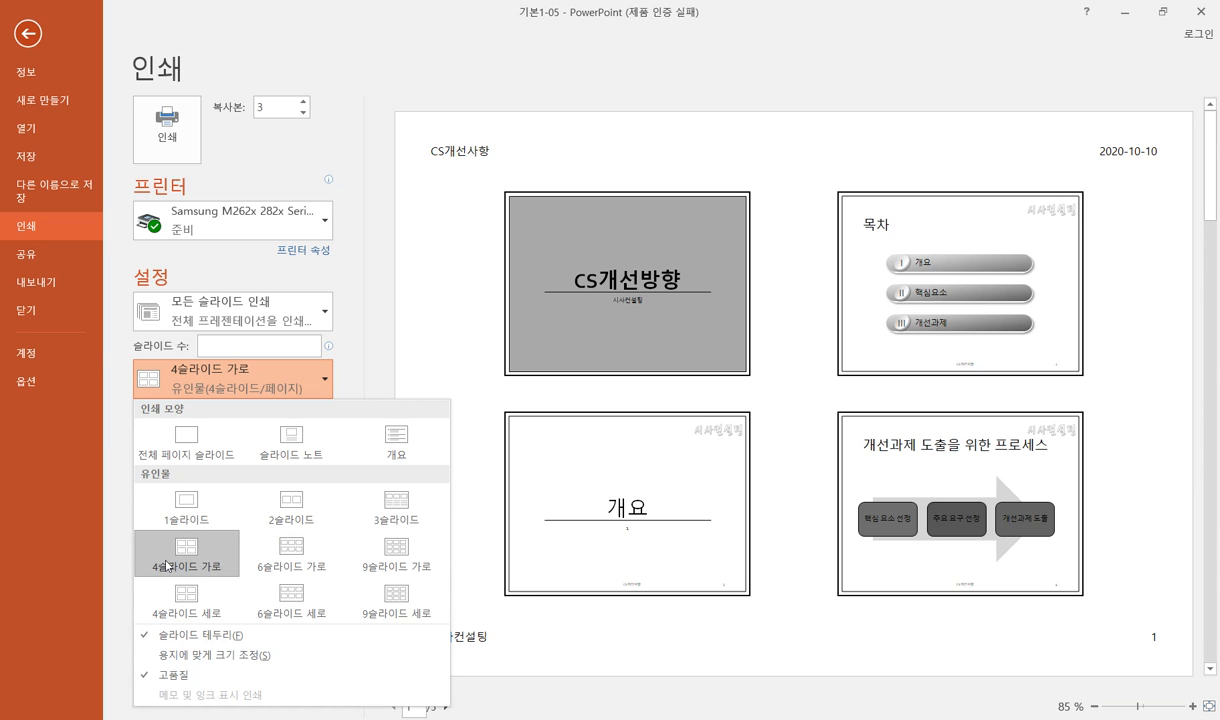
pyautogui.click(182, 688)
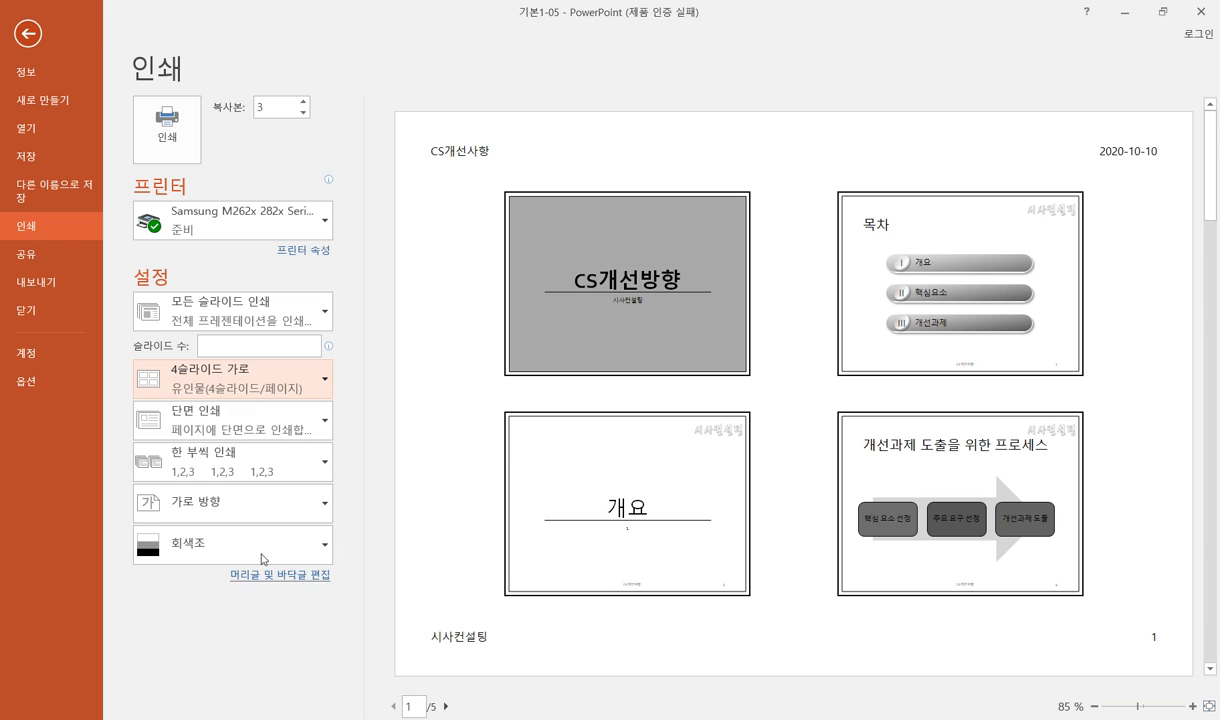
pyautogui.click(324, 429)
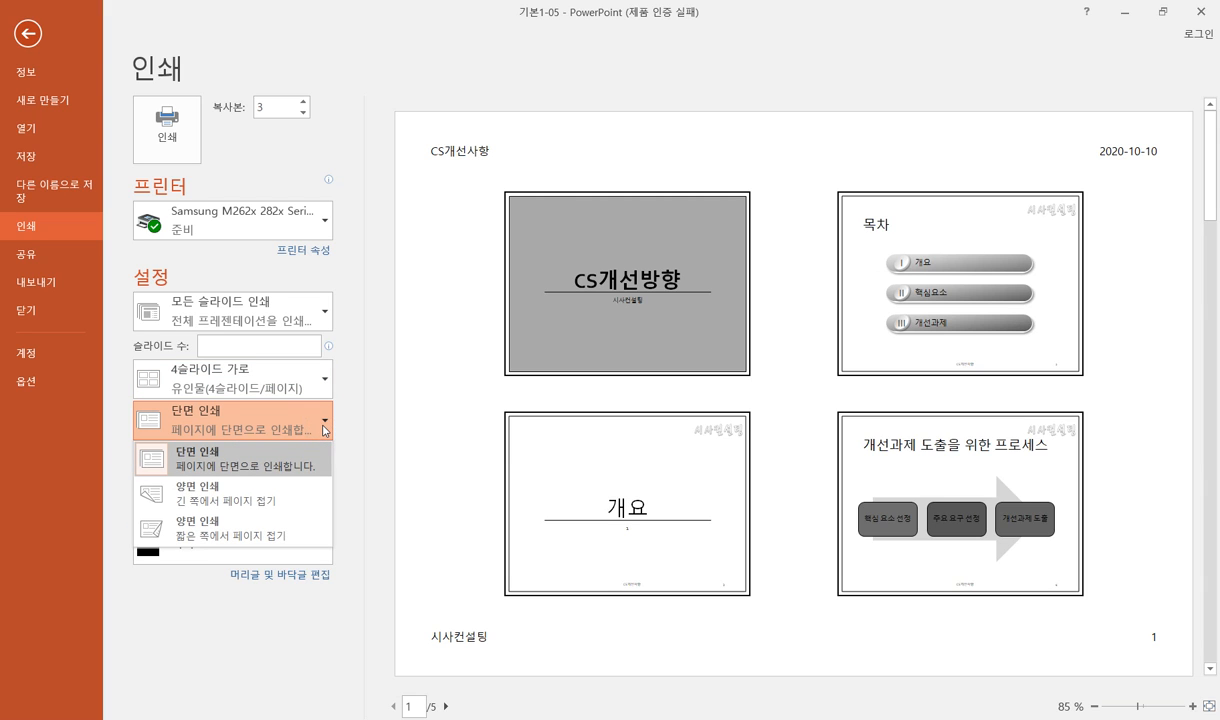
pyautogui.click(324, 430)
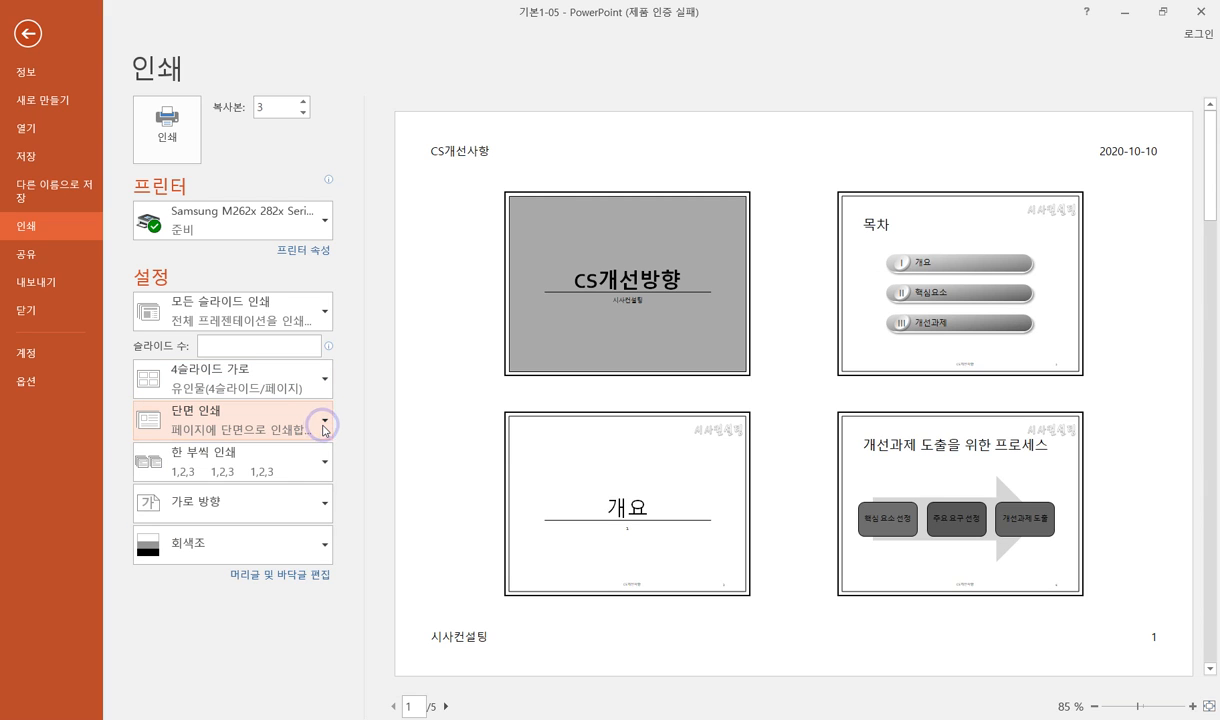
pyautogui.click(324, 462)
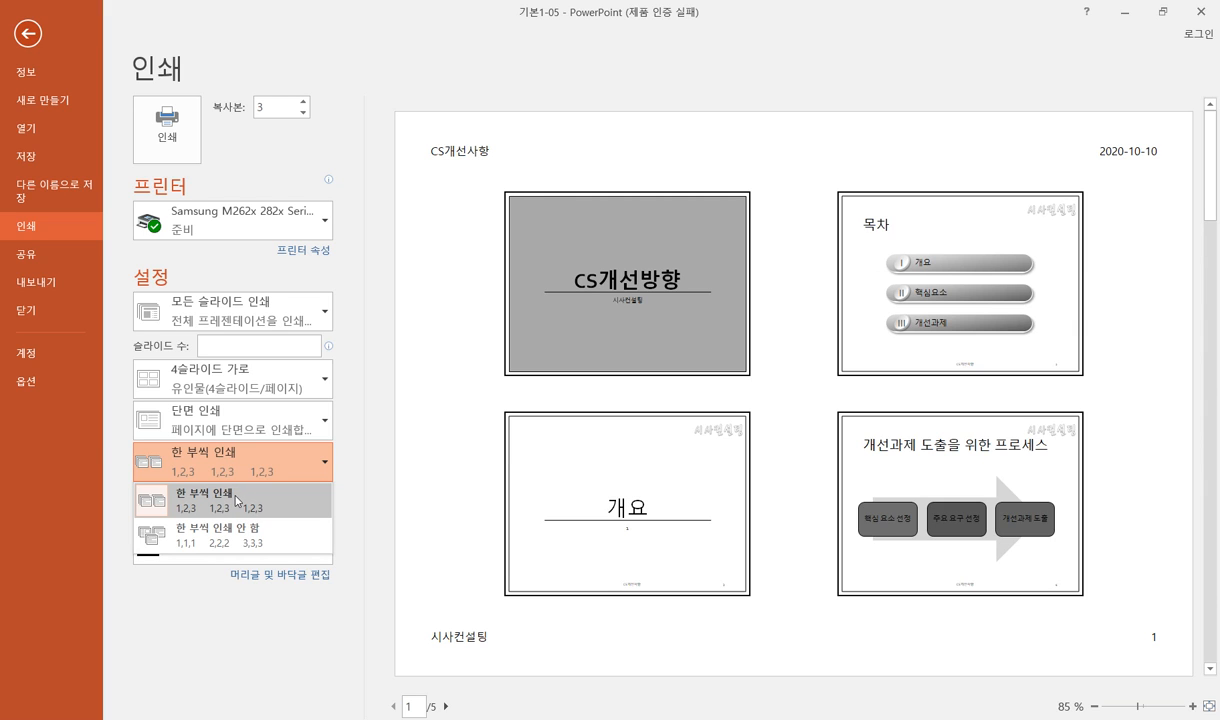
pyautogui.click(237, 499)
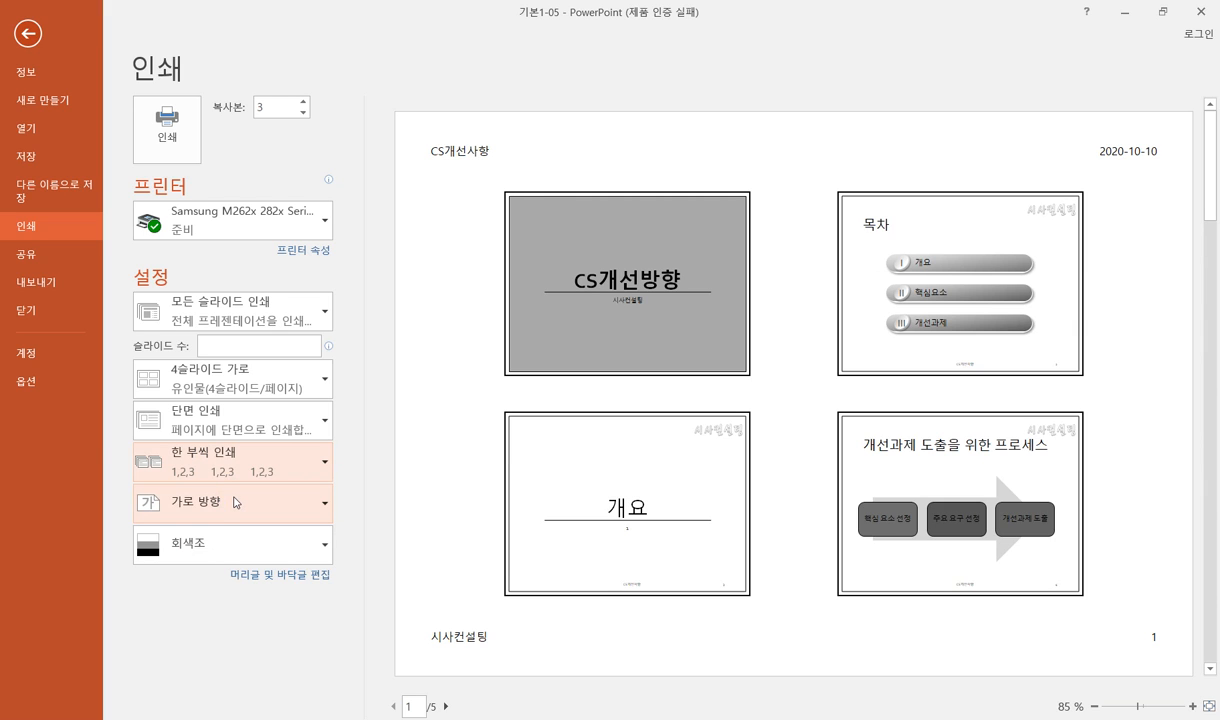
# Keep the handout print orientation at landscape (가로 방향), set the print color to 컬러, and return to the slide
pyautogui.click(208, 511)
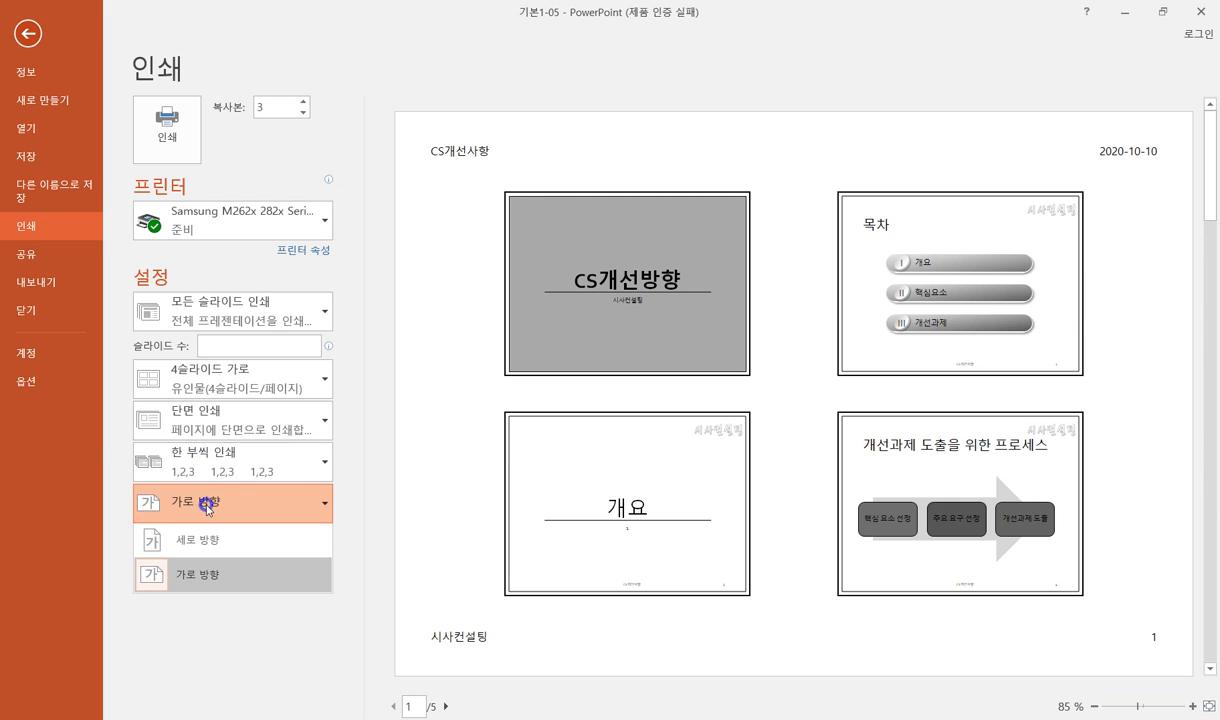
pyautogui.click(189, 577)
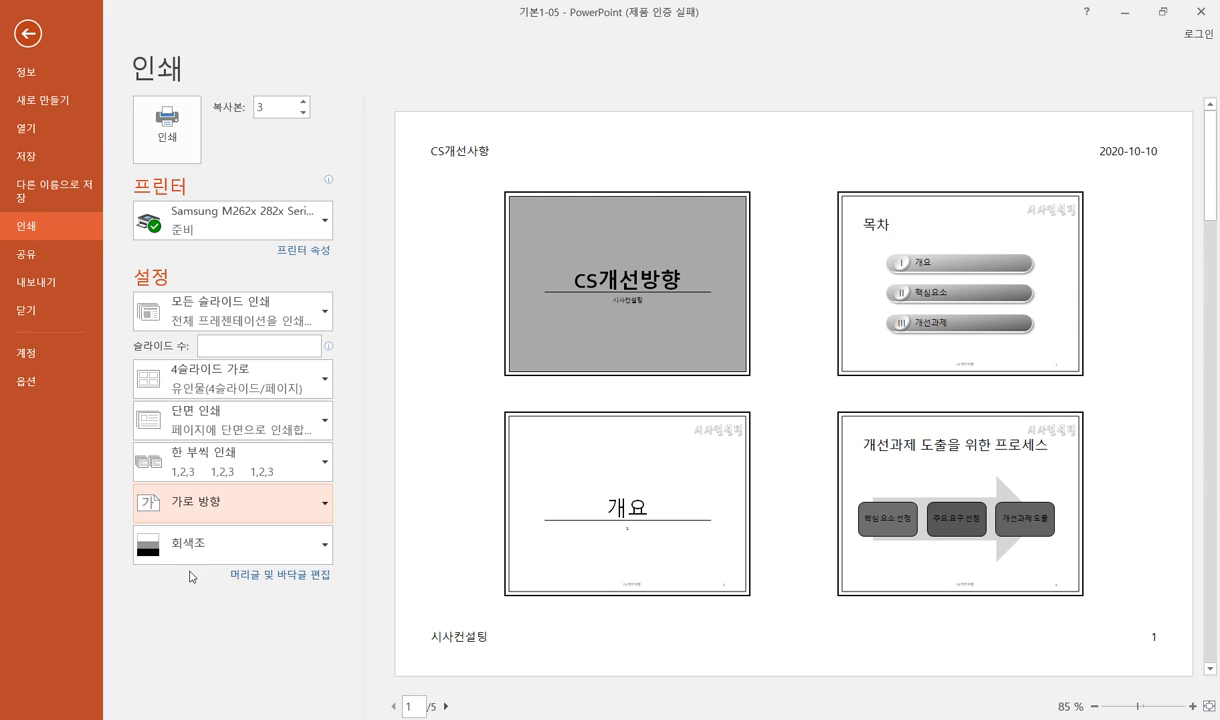
pyautogui.click(188, 550)
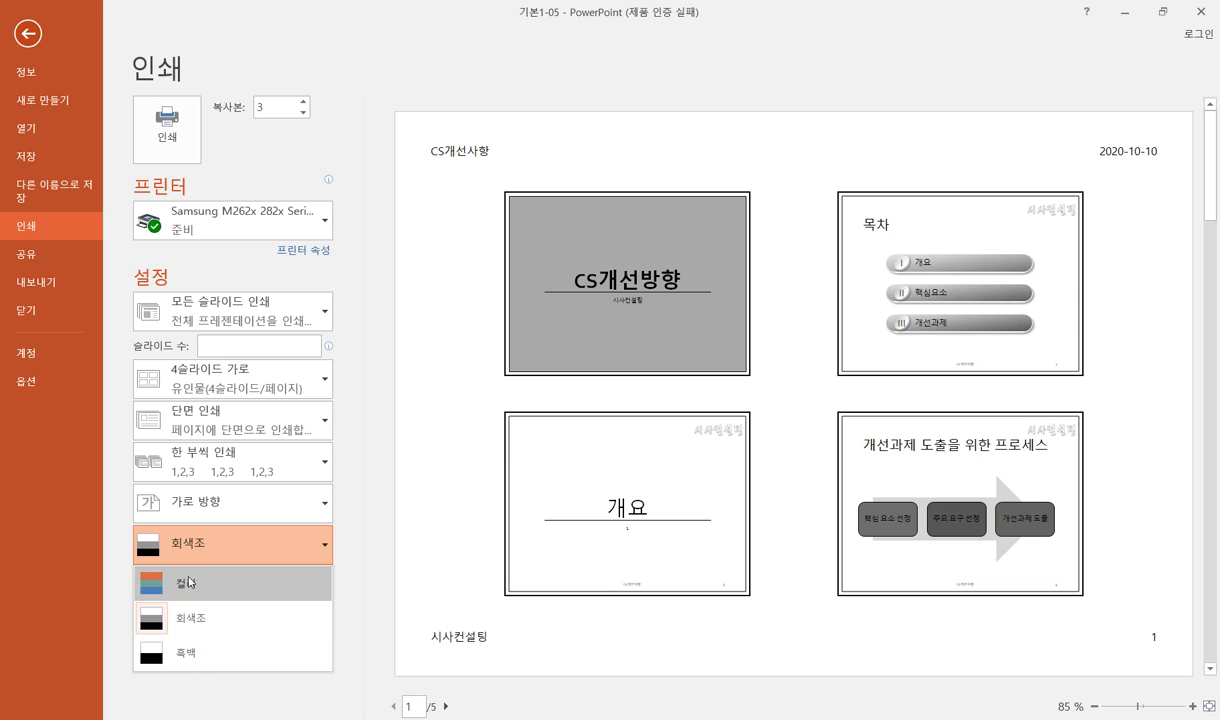
pyautogui.click(186, 580)
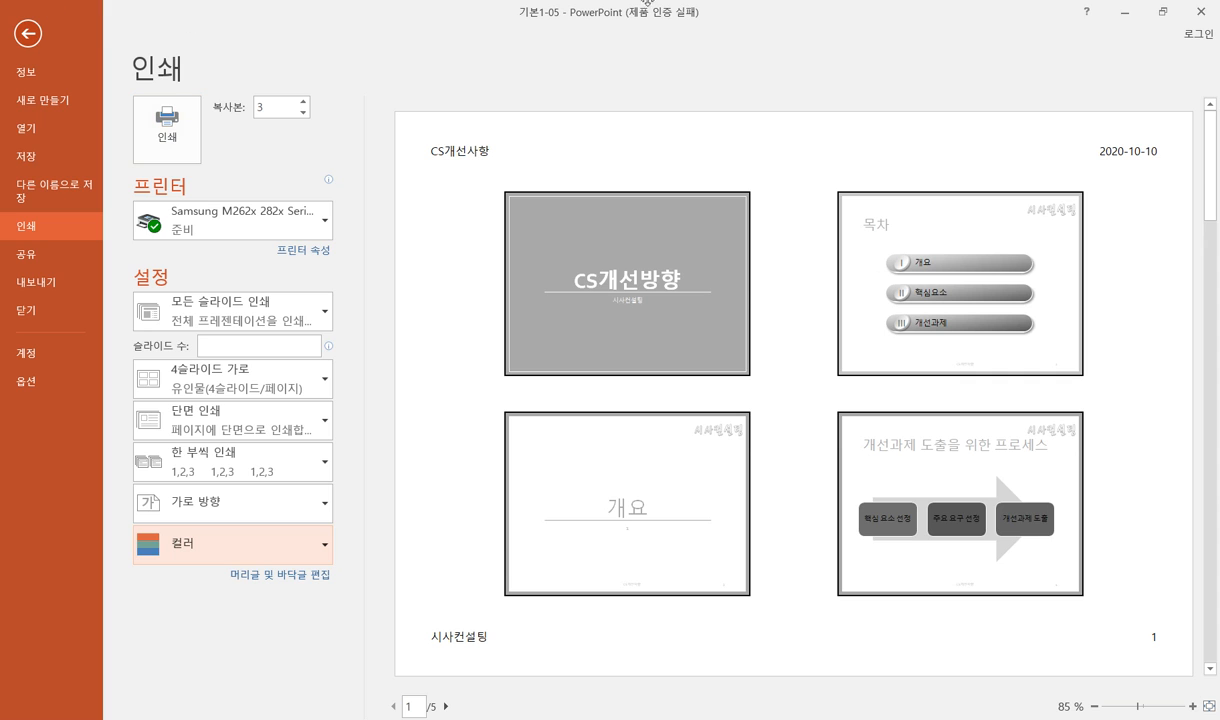
pyautogui.click(28, 34)
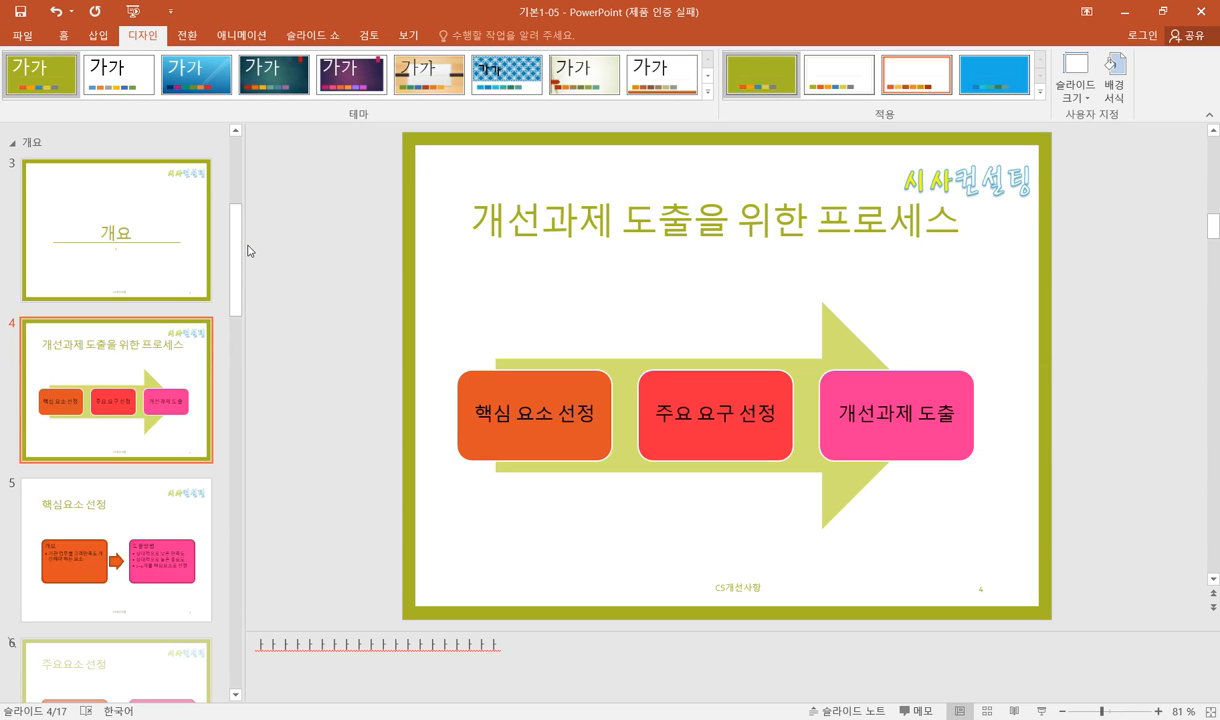
# Play the slide show from the first slide and circle the subtitle 시사컨설팅 with the pen
pyautogui.click(305, 38)
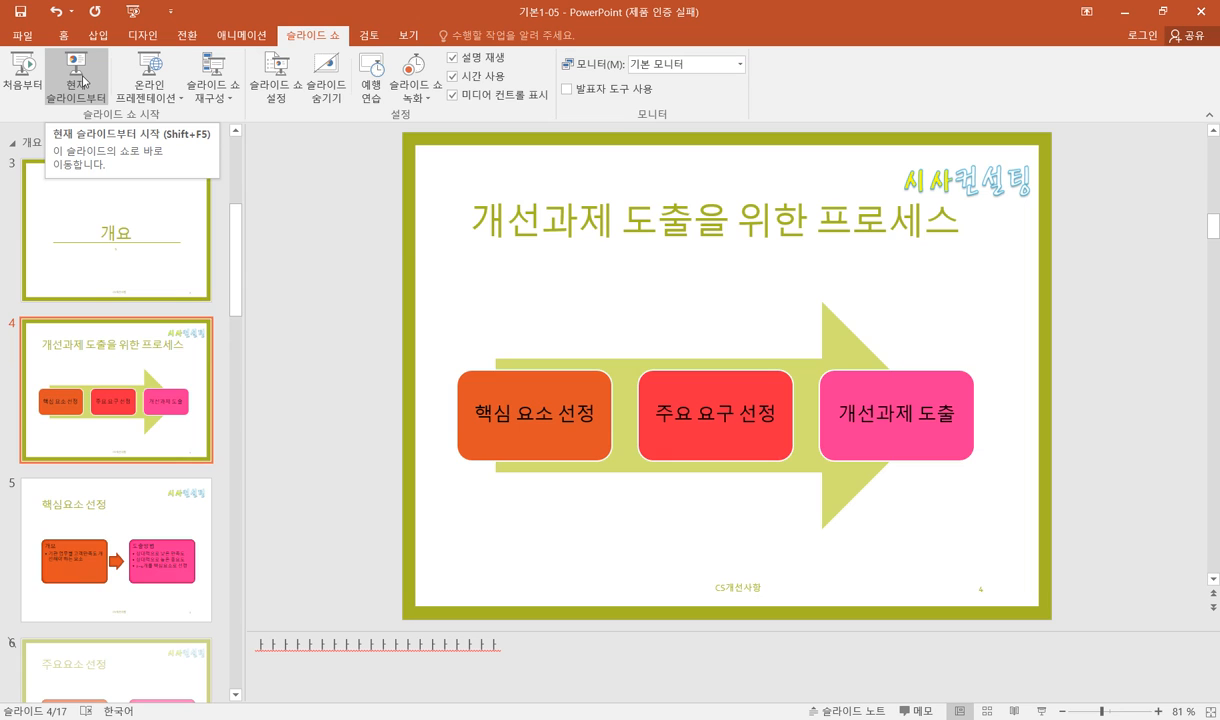
pyautogui.click(21, 72)
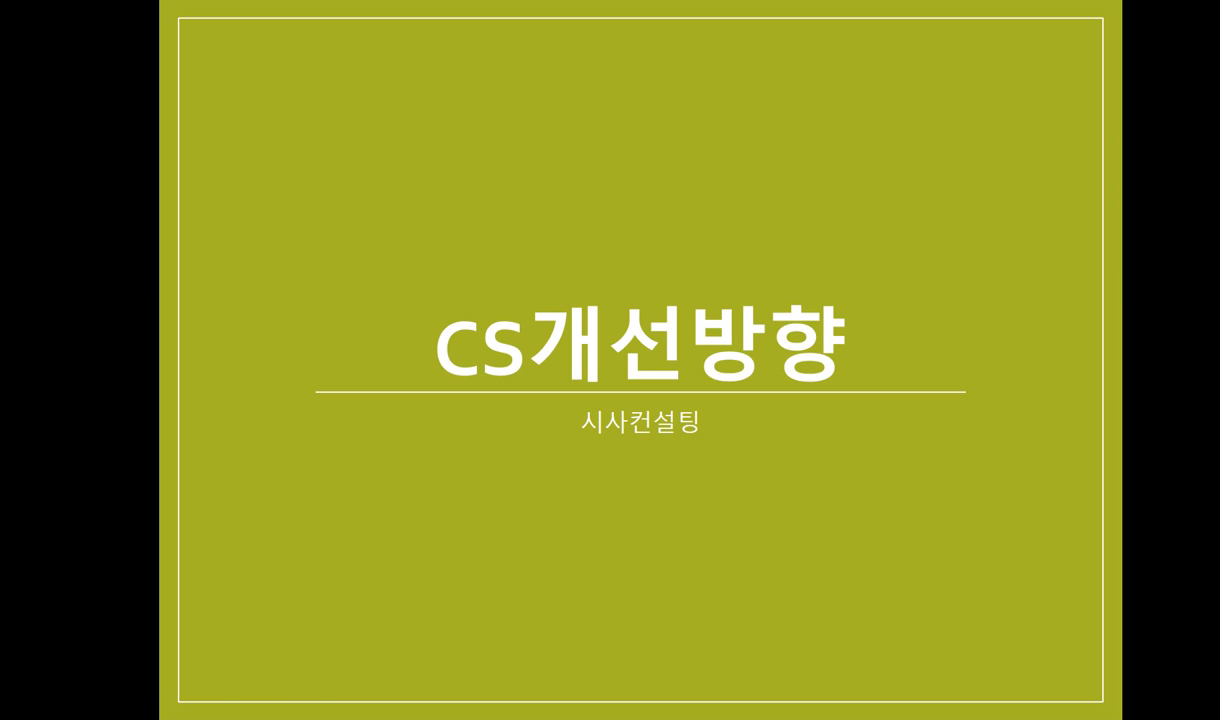
pyautogui.rightClick(572, 208)
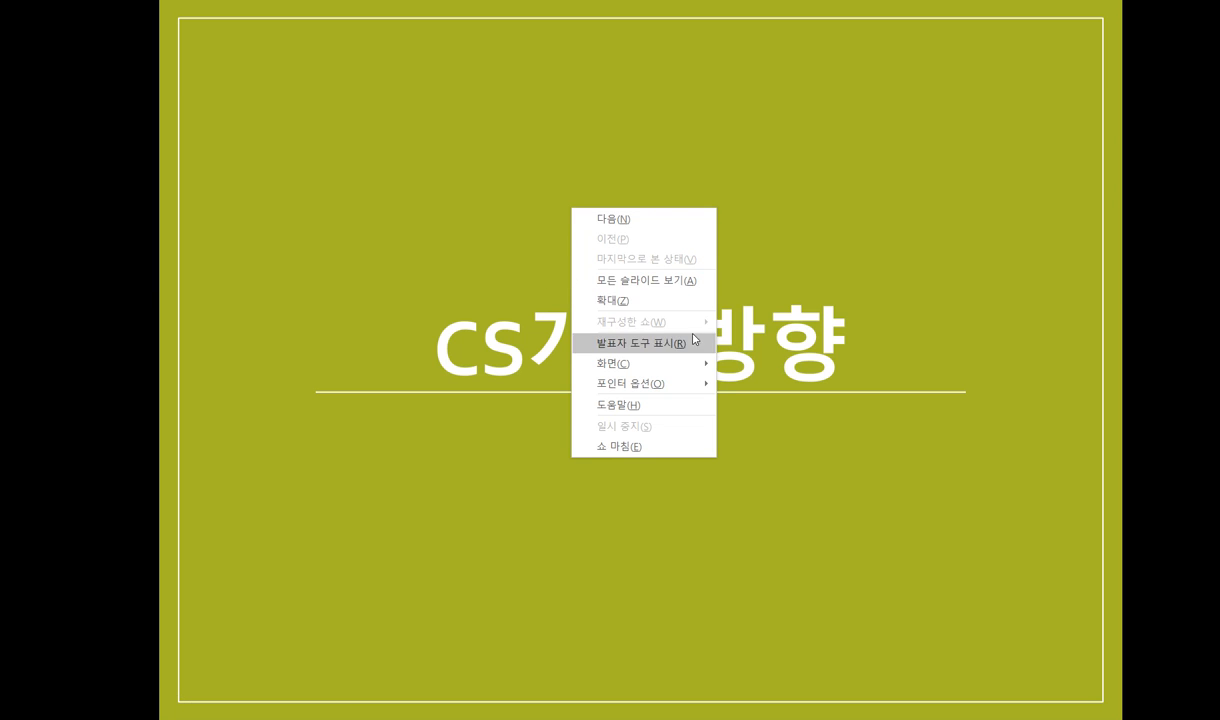
pyautogui.moveTo(685, 389)
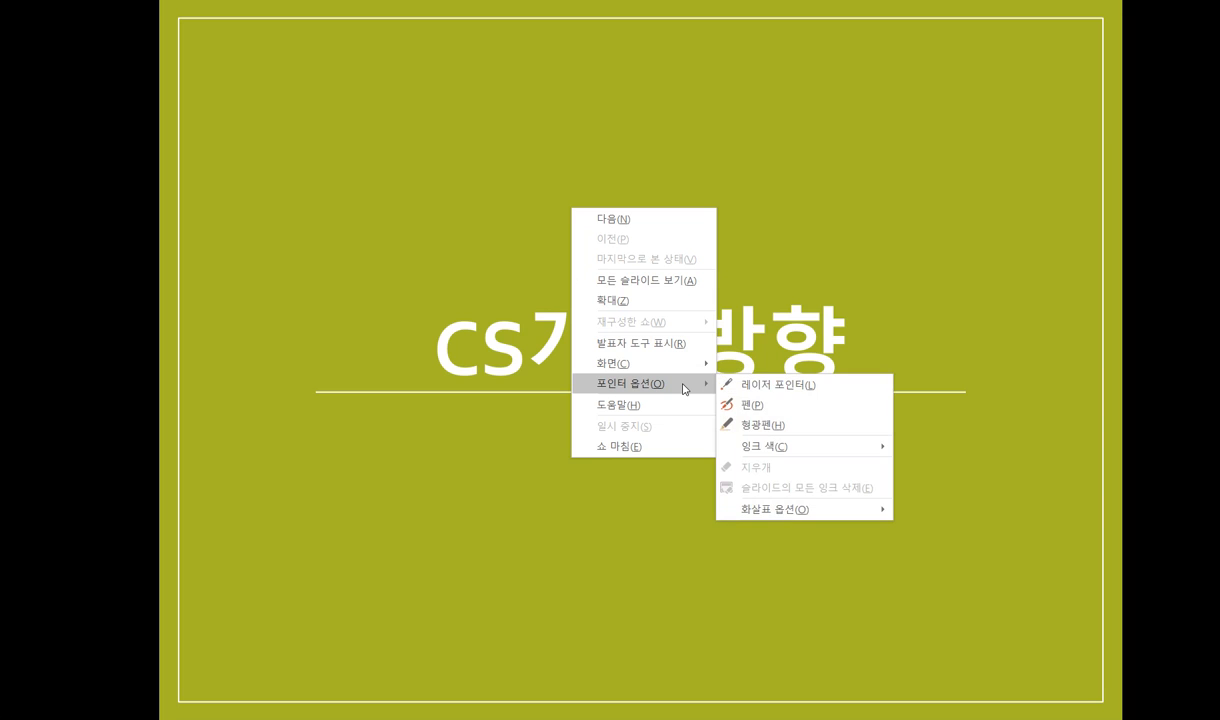
pyautogui.click(749, 407)
pyautogui.moveTo(713, 451)
pyautogui.mouseDown()
pyautogui.moveTo(595, 475)
pyautogui.moveTo(557, 420)
pyautogui.moveTo(680, 390)
pyautogui.moveTo(719, 435)
pyautogui.moveTo(699, 459)
pyautogui.mouseUp()
# End the slide show and discard the ink annotation
pyautogui.rightClick(884, 423)
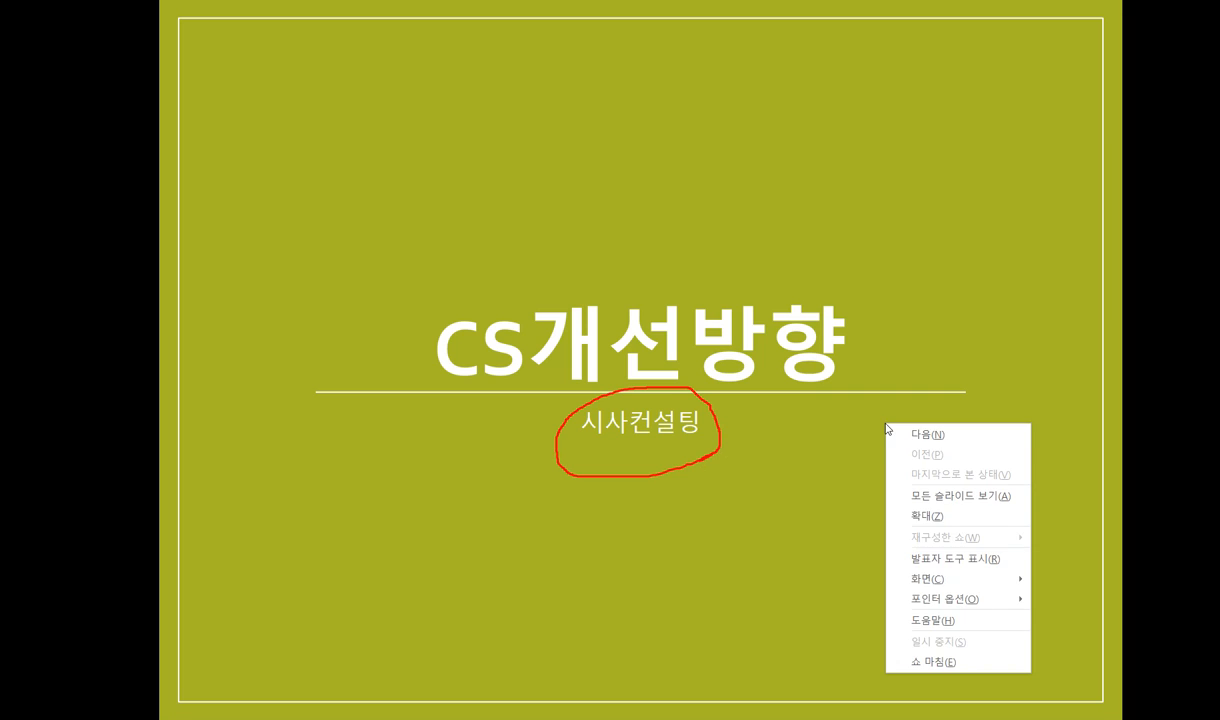
pyautogui.click(946, 661)
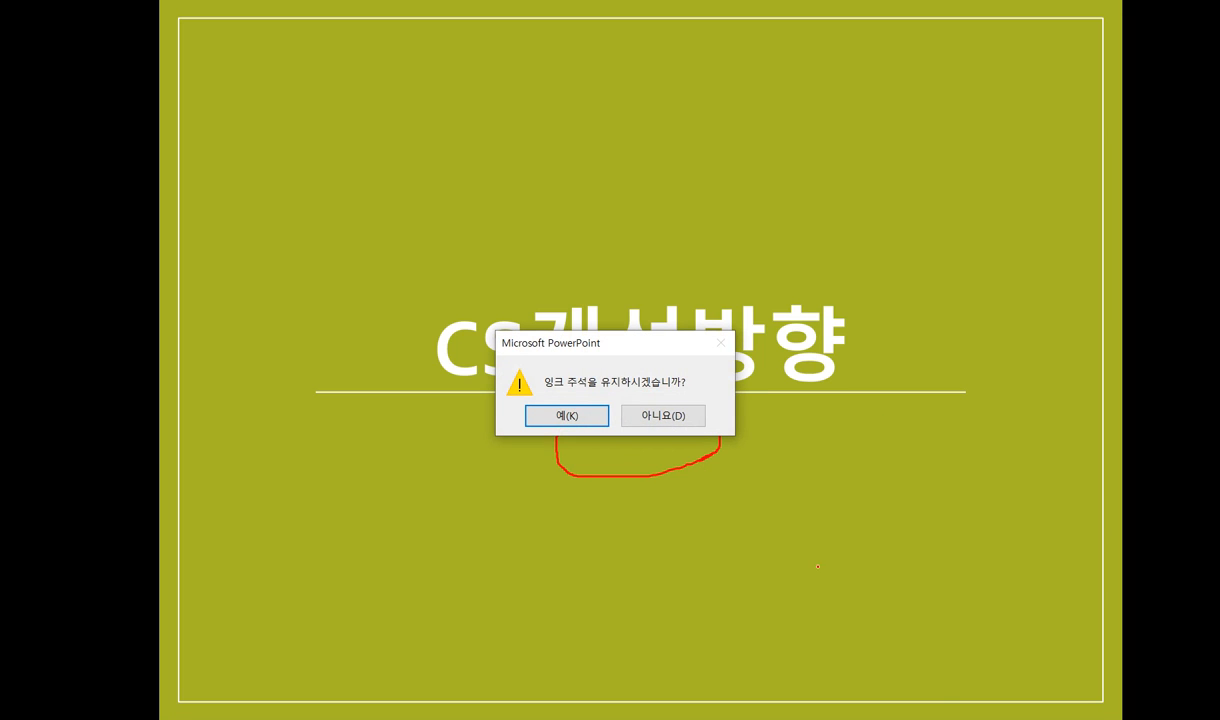
pyautogui.moveTo(672, 344); pyautogui.dragTo(783, 232)
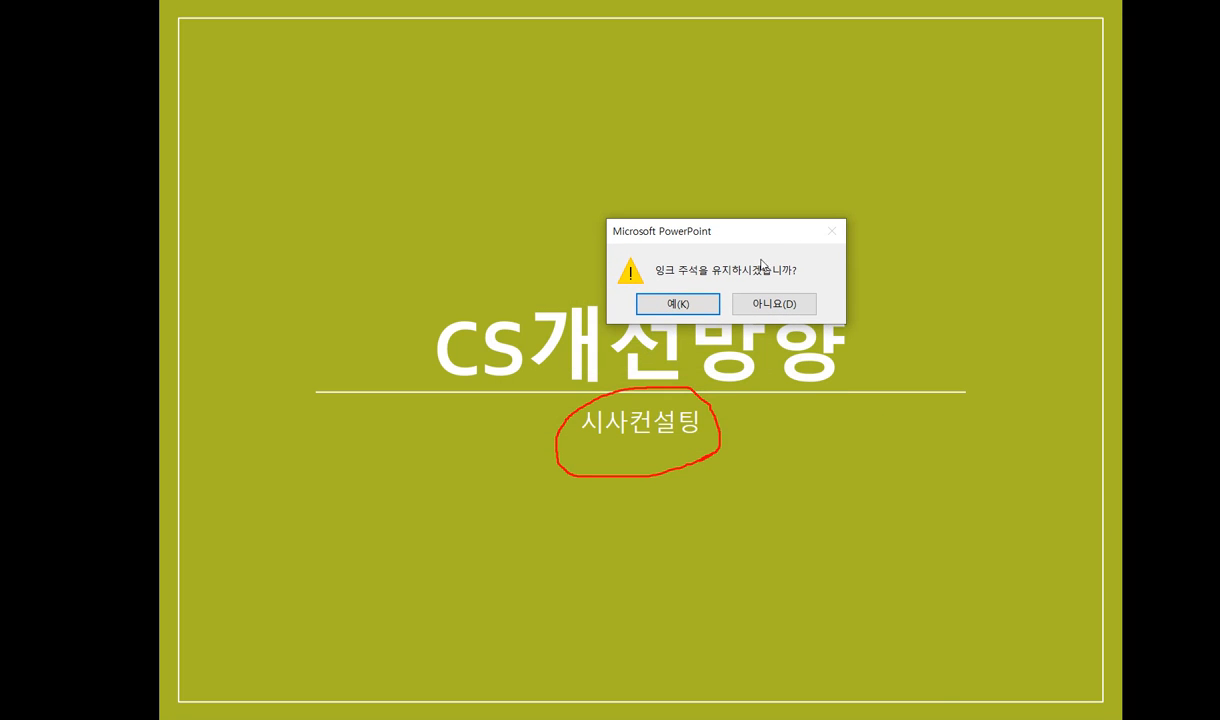
pyautogui.click(778, 295)
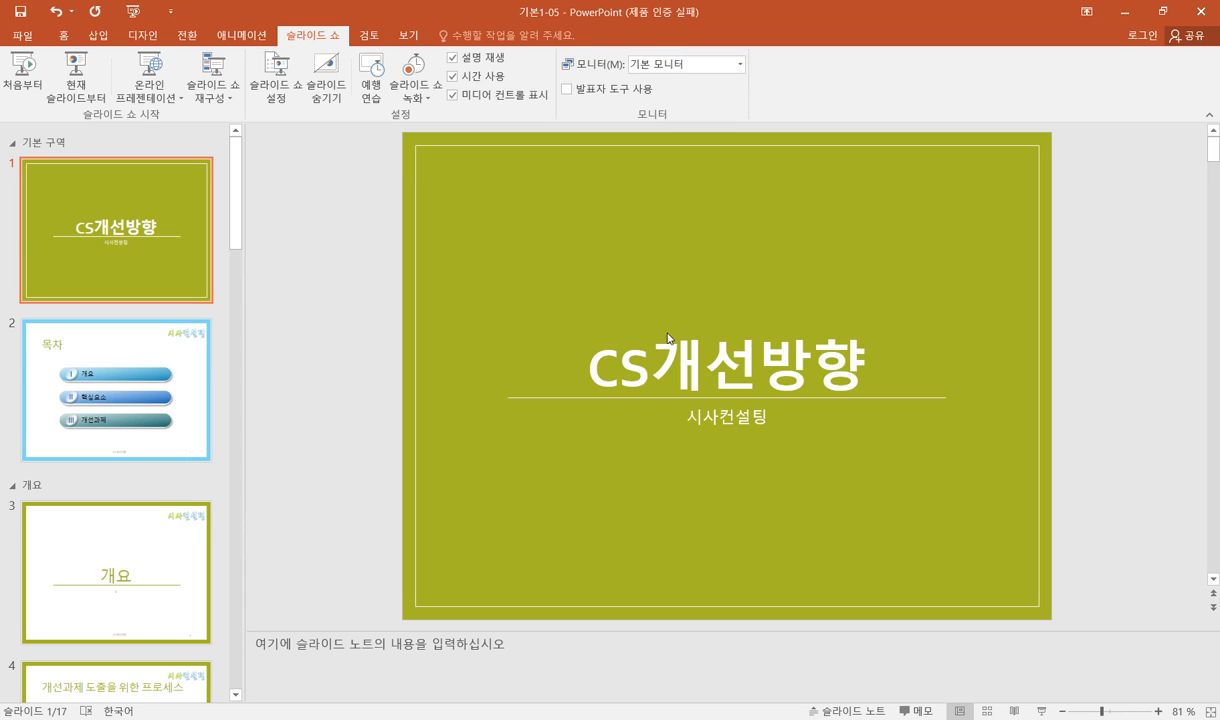
pyautogui.click(230, 100)
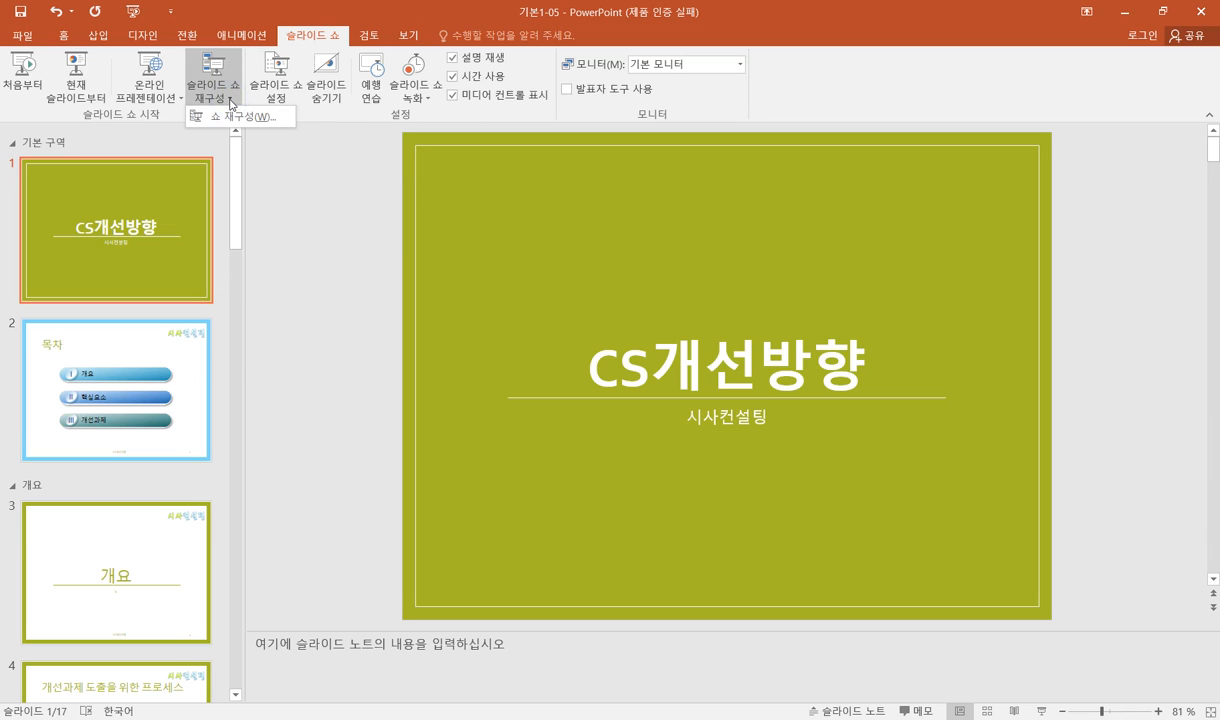
pyautogui.click(229, 115)
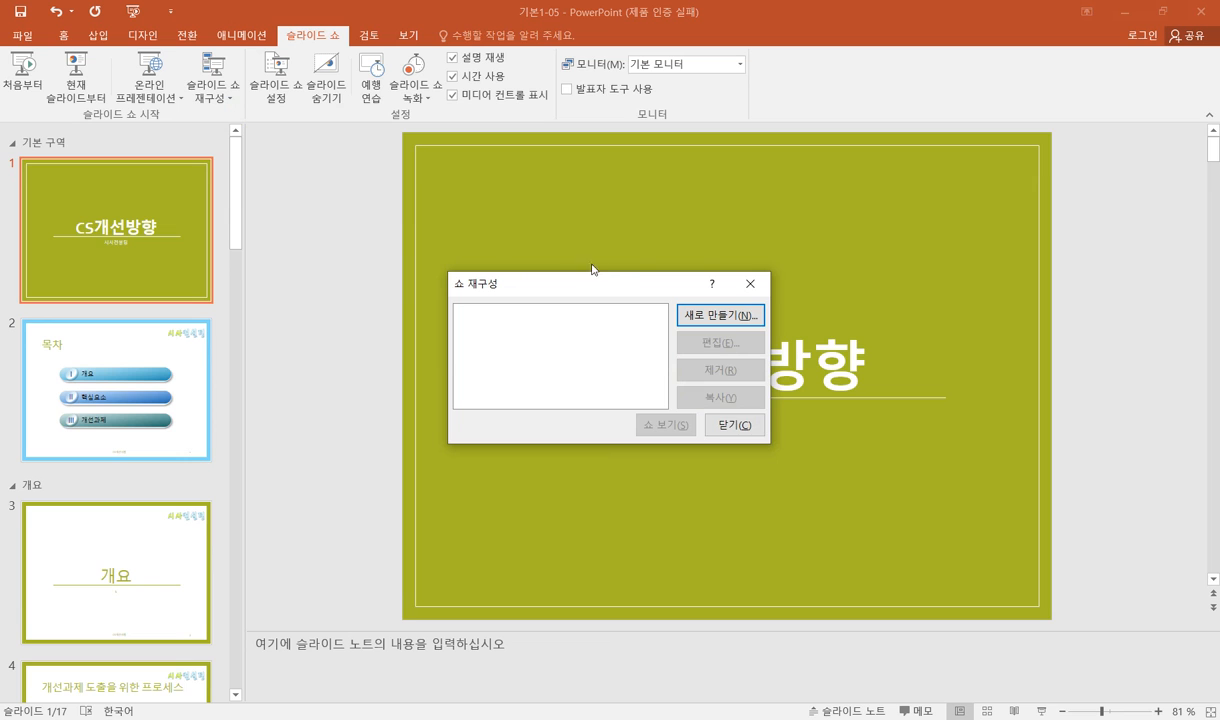
pyautogui.moveTo(588, 282); pyautogui.dragTo(440, 84)
pyautogui.click(568, 119)
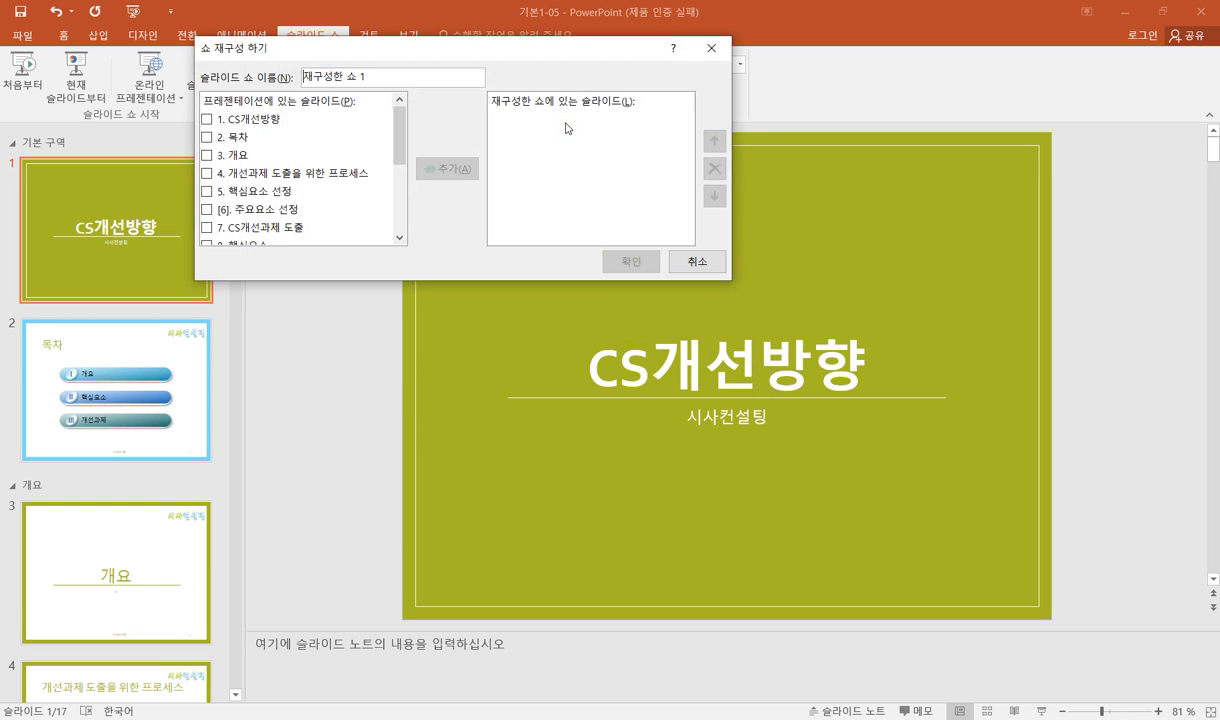
pyautogui.click(697, 261)
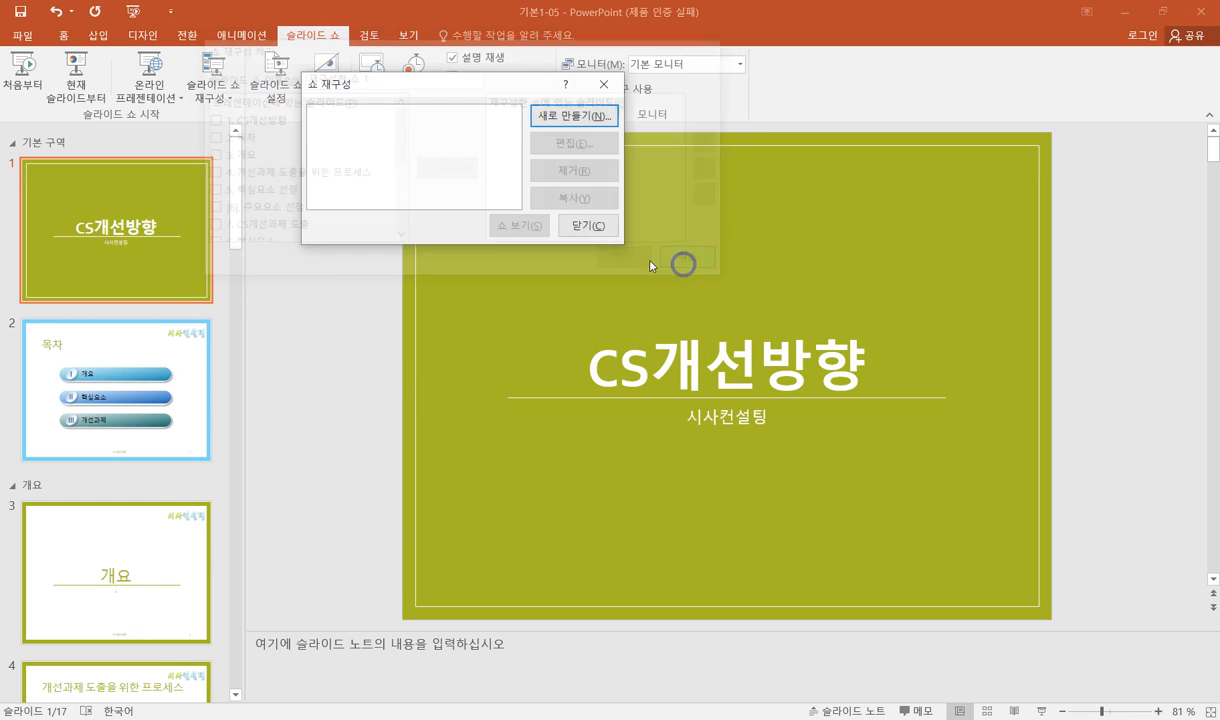
pyautogui.click(616, 227)
# Create a custom show containing slides 1, 2, 5, 6 and 7 under the default name
pyautogui.click(231, 101)
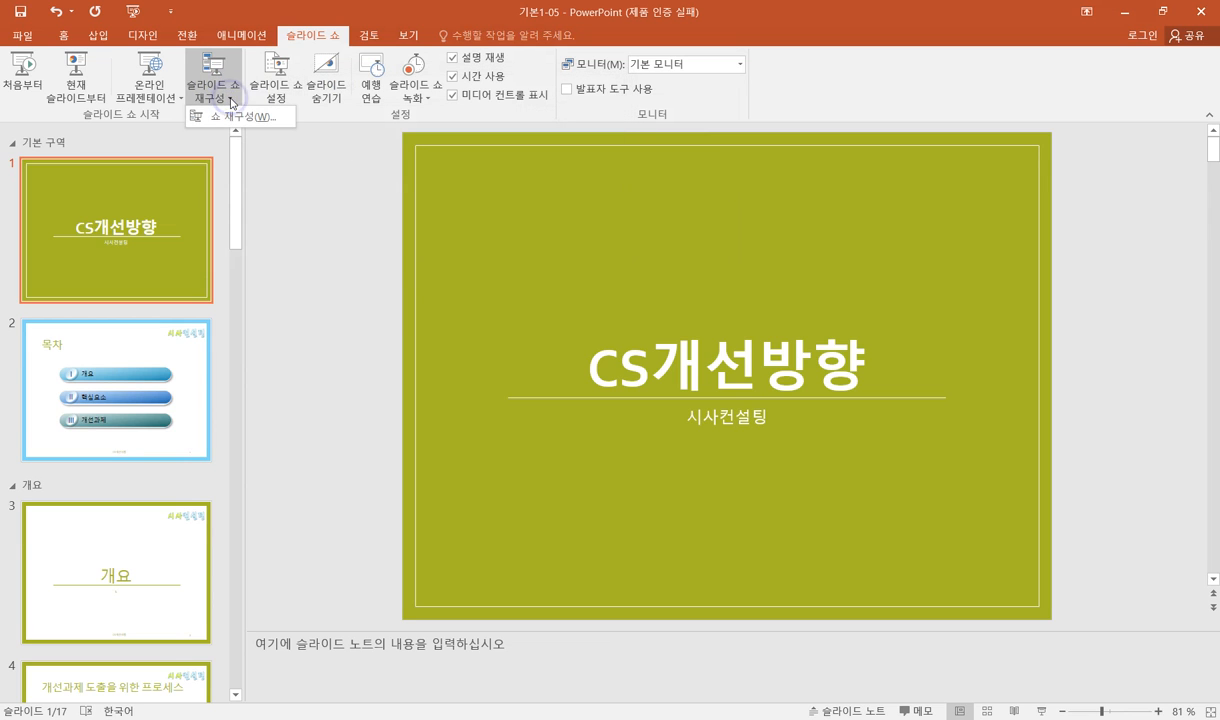
pyautogui.click(226, 116)
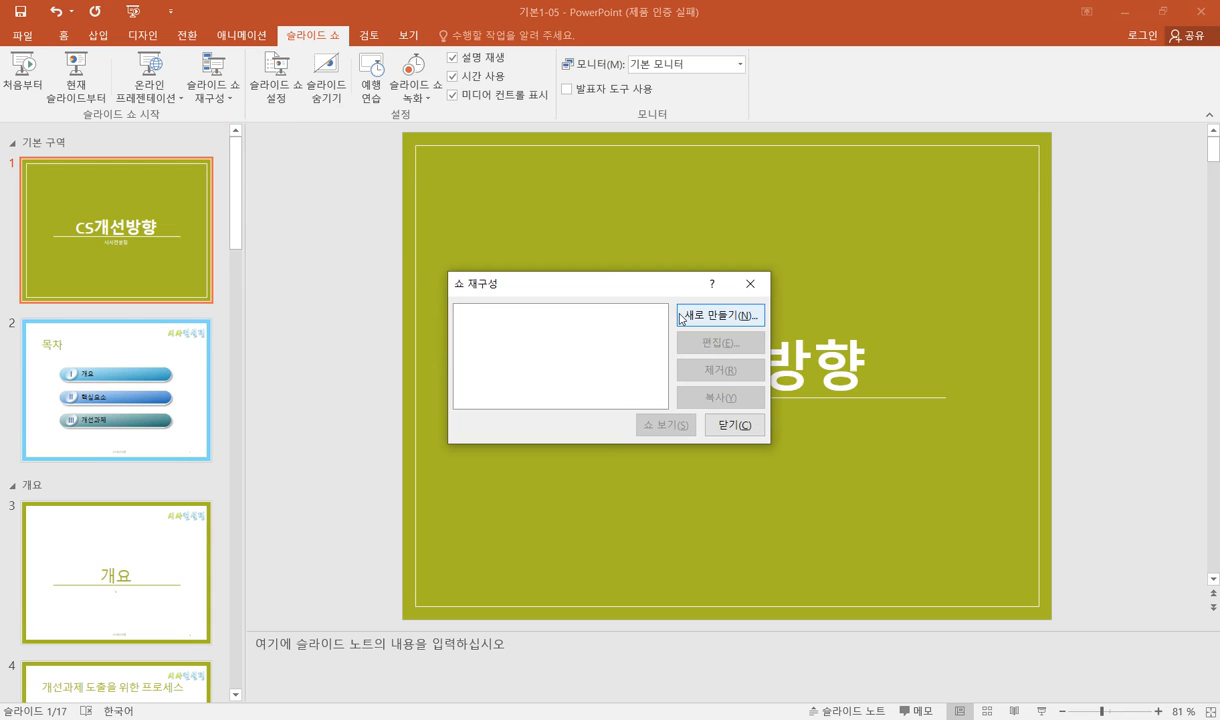
pyautogui.moveTo(662, 283); pyautogui.dragTo(531, 196)
pyautogui.click(578, 224)
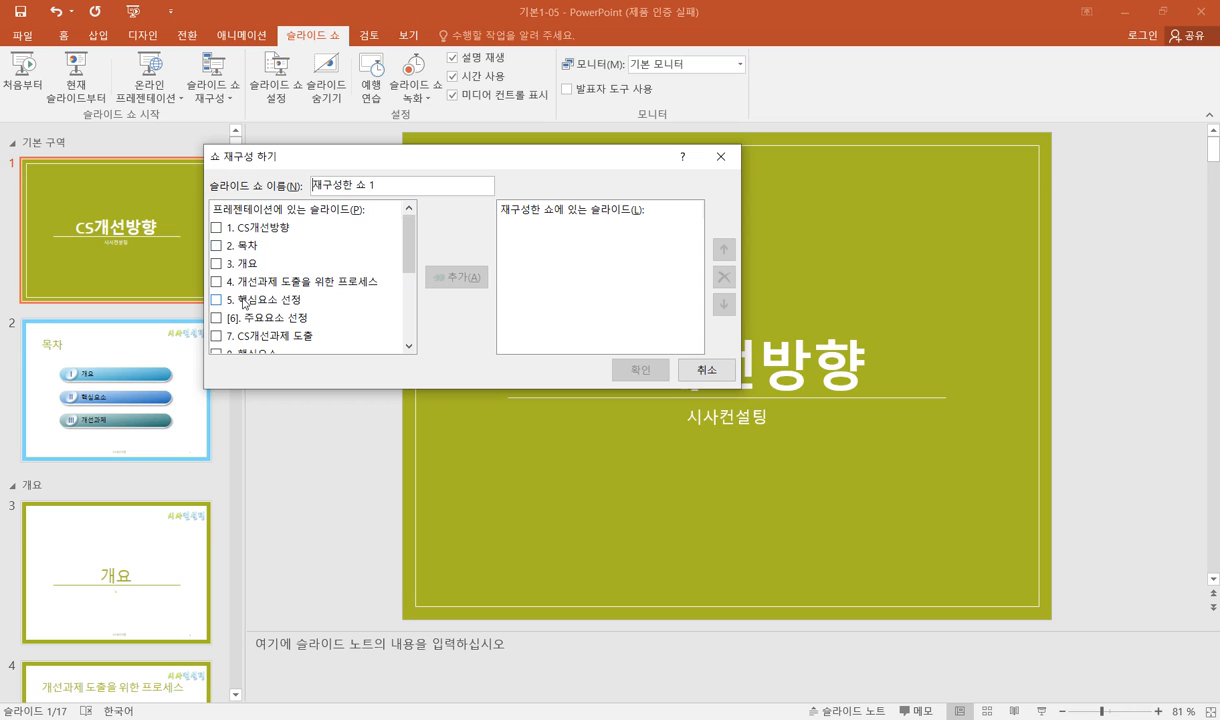
pyautogui.click(217, 228)
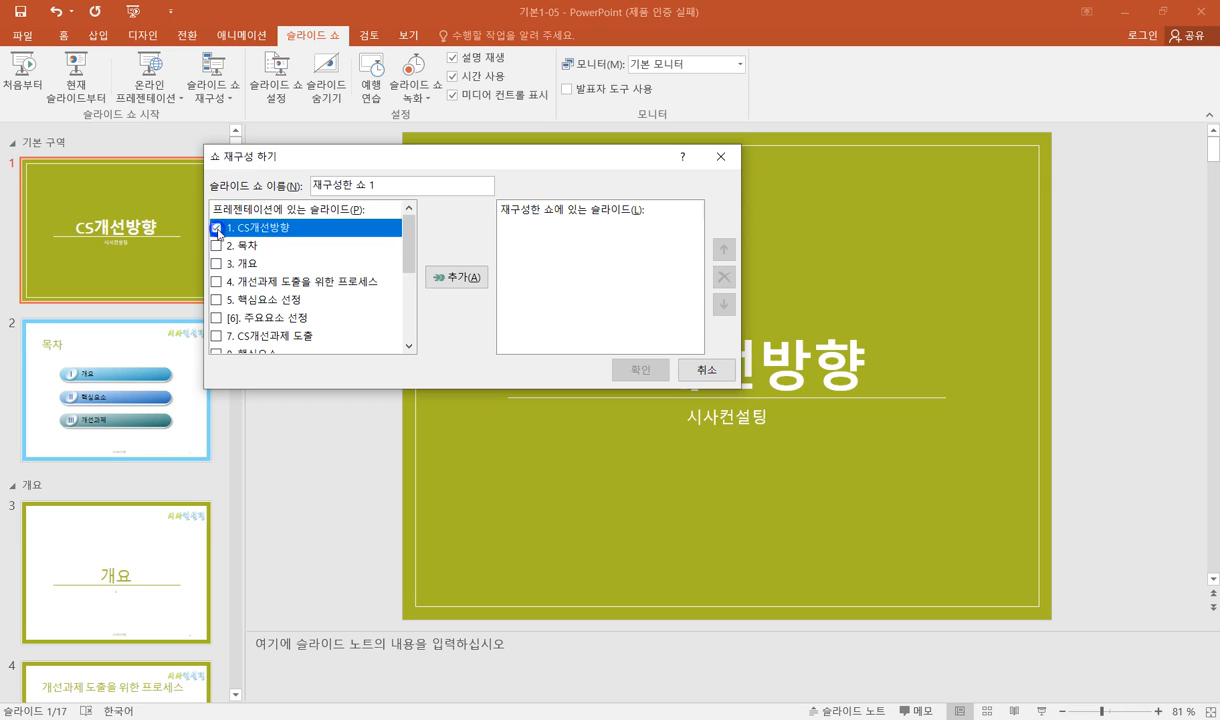
pyautogui.click(216, 245)
pyautogui.click(216, 299)
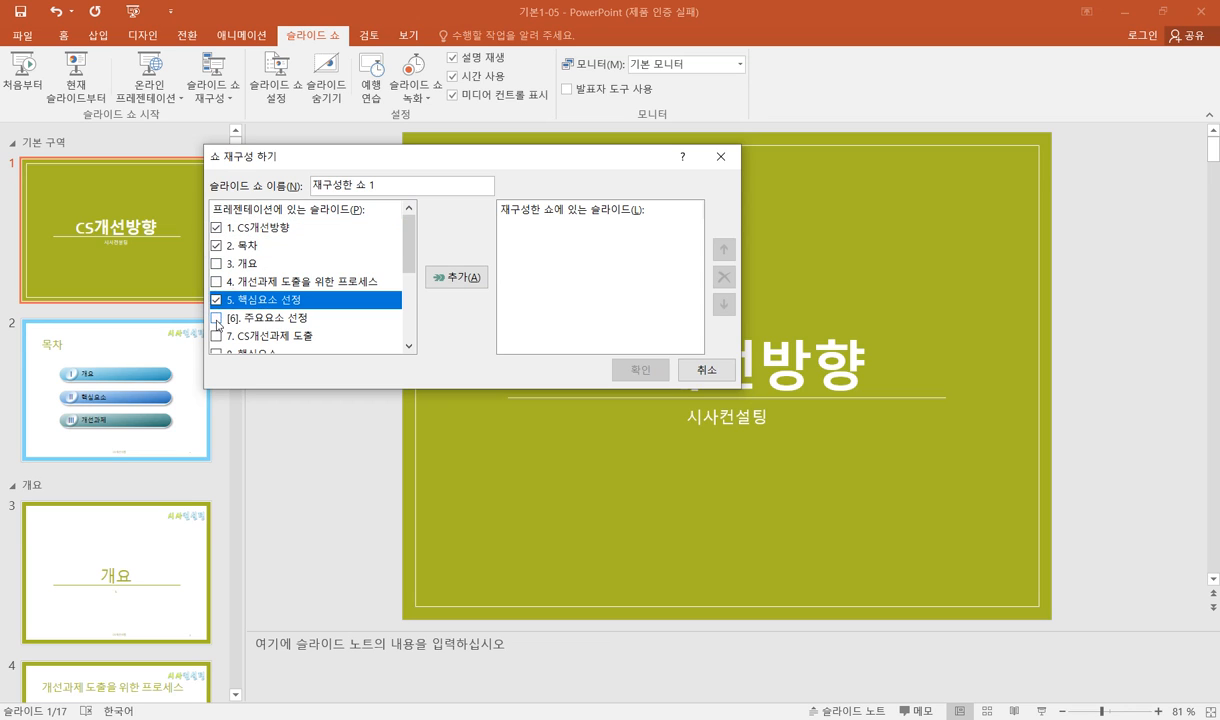
pyautogui.click(216, 317)
pyautogui.click(216, 335)
pyautogui.click(457, 277)
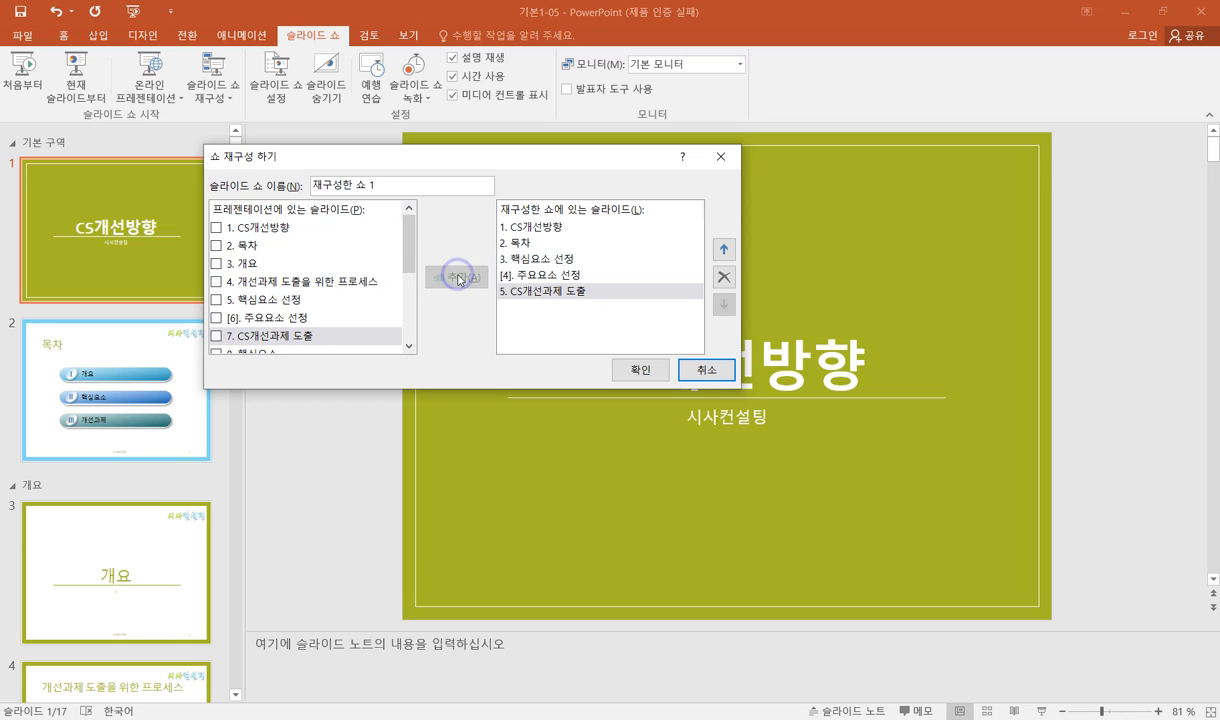
pyautogui.click(638, 372)
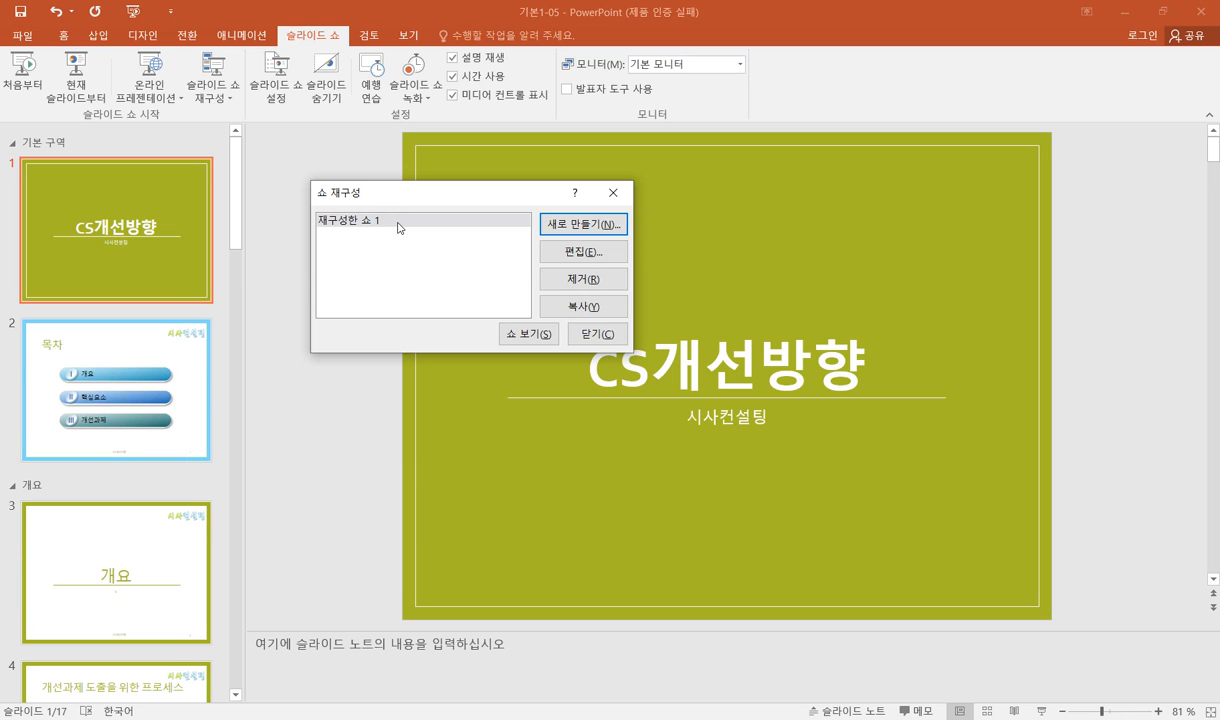
# Edit the custom show and move the CS개선과제 도출 slide to the first place in its order
pyautogui.click(558, 252)
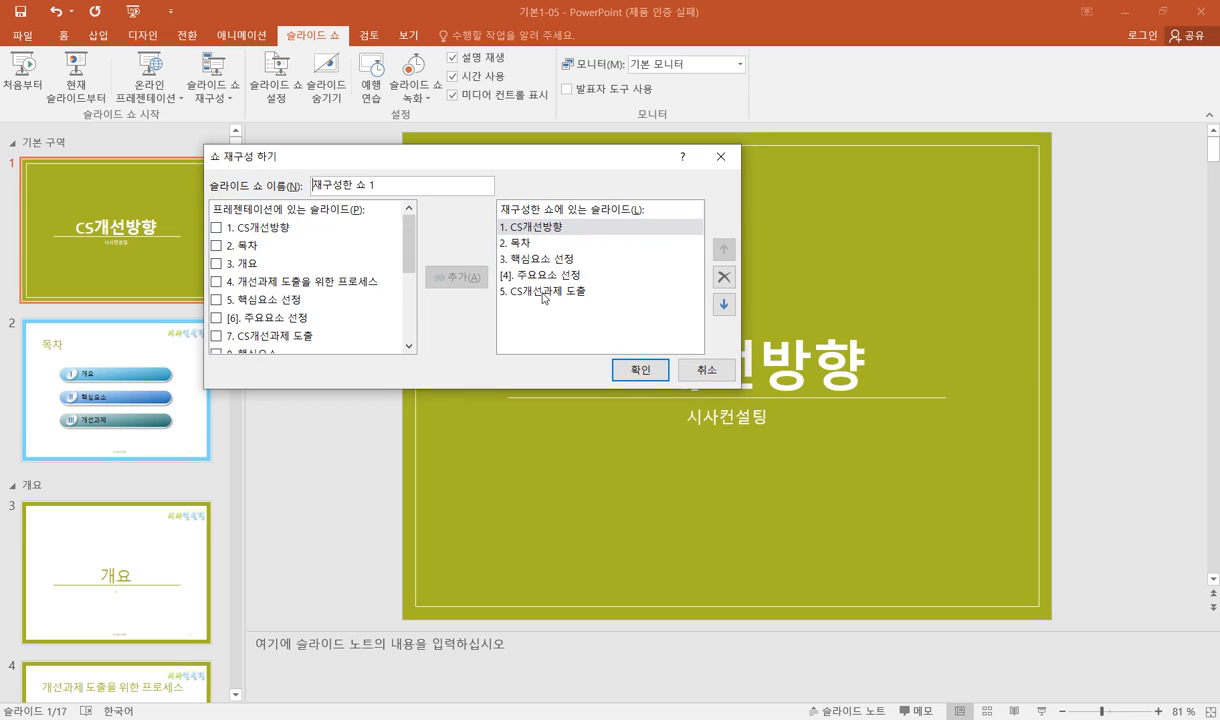
pyautogui.click(544, 293)
pyautogui.click(724, 249)
pyautogui.click(724, 249)
pyautogui.click(724, 249)
pyautogui.click(724, 250)
# Move the 목차 slide to the end of the custom show, save the new order and finish managing custom shows
pyautogui.click(505, 258)
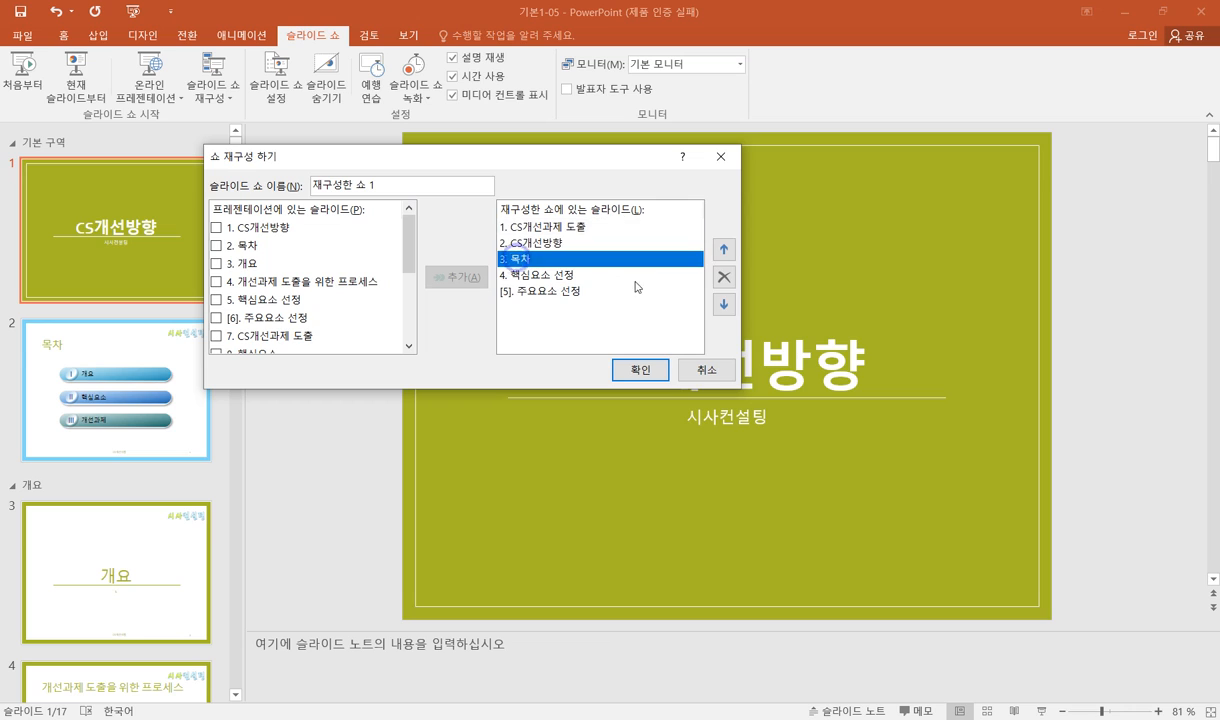
pyautogui.click(724, 305)
pyautogui.click(724, 305)
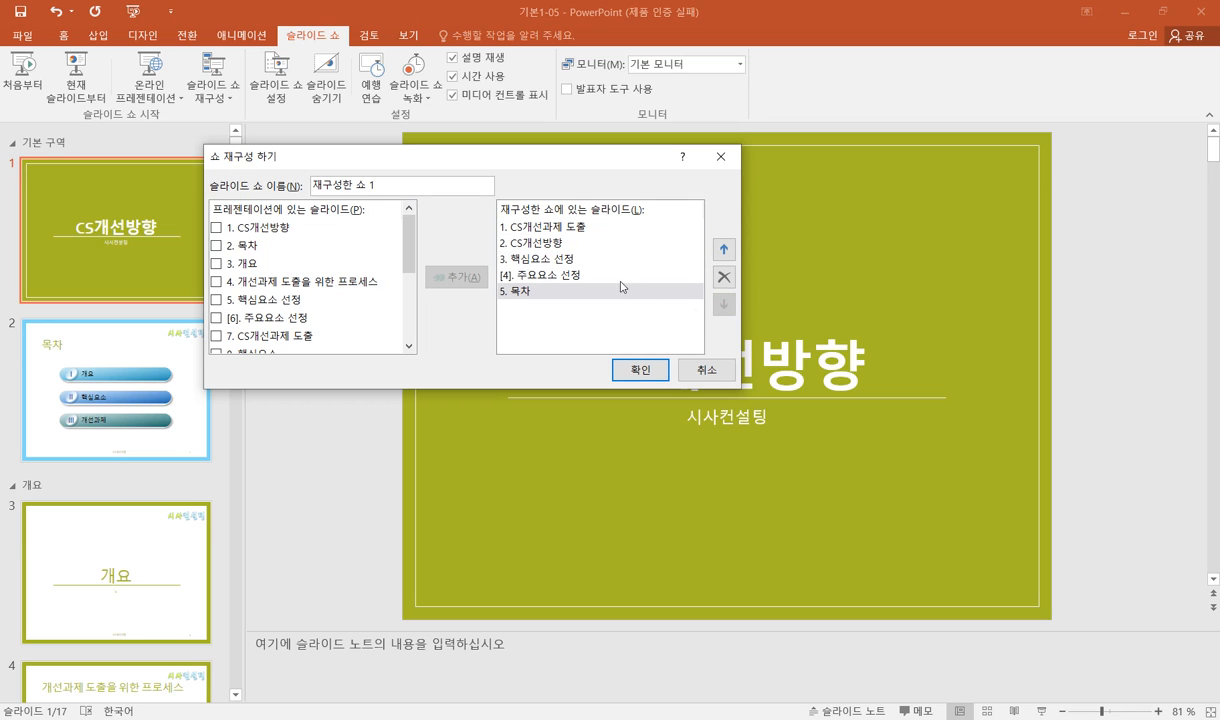
pyautogui.click(569, 260)
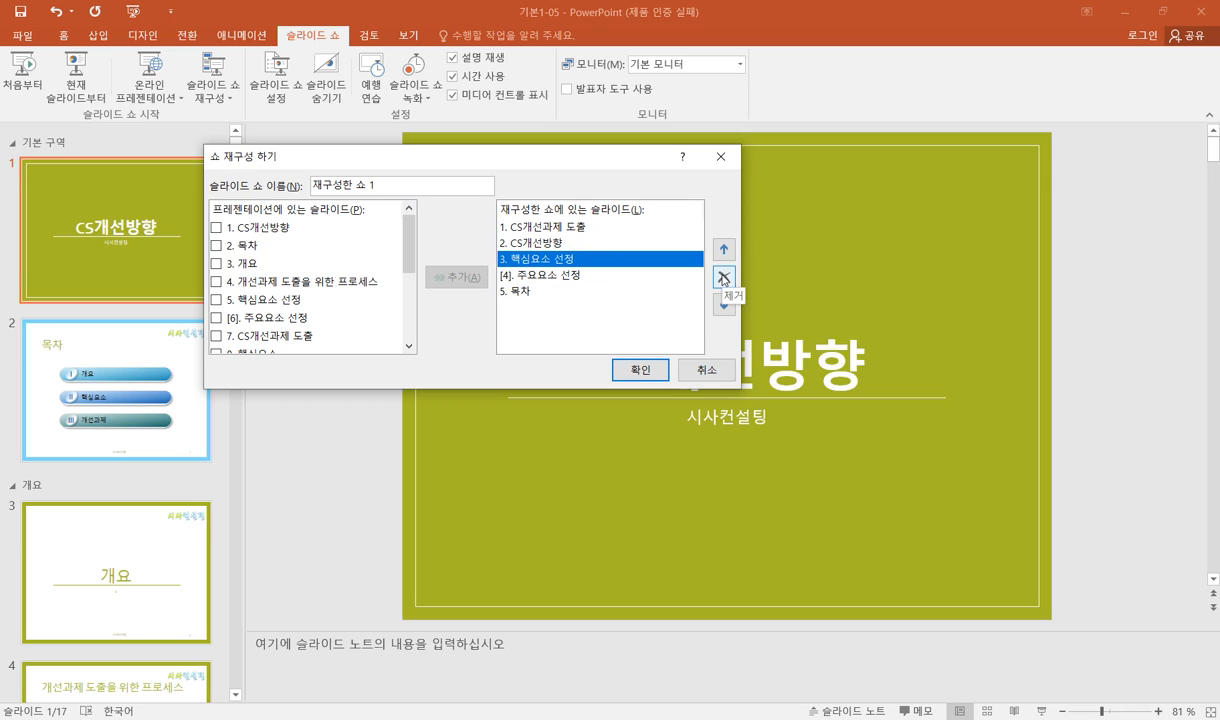
pyautogui.click(640, 370)
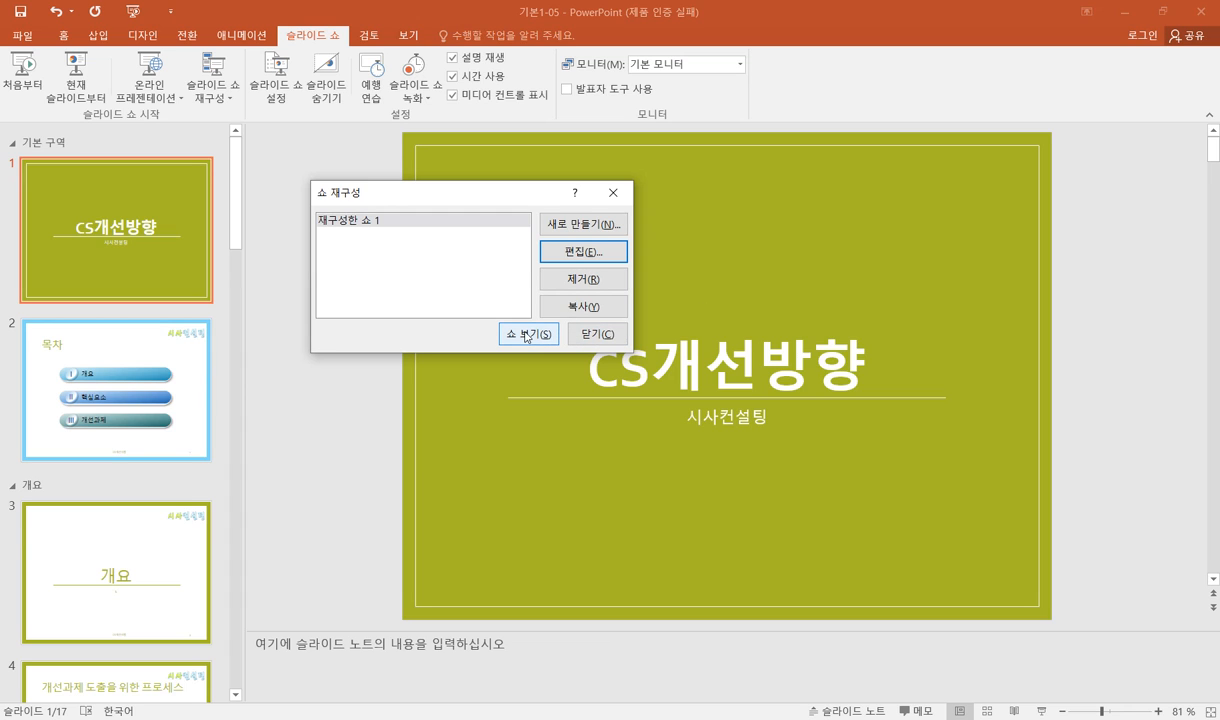
pyautogui.click(590, 334)
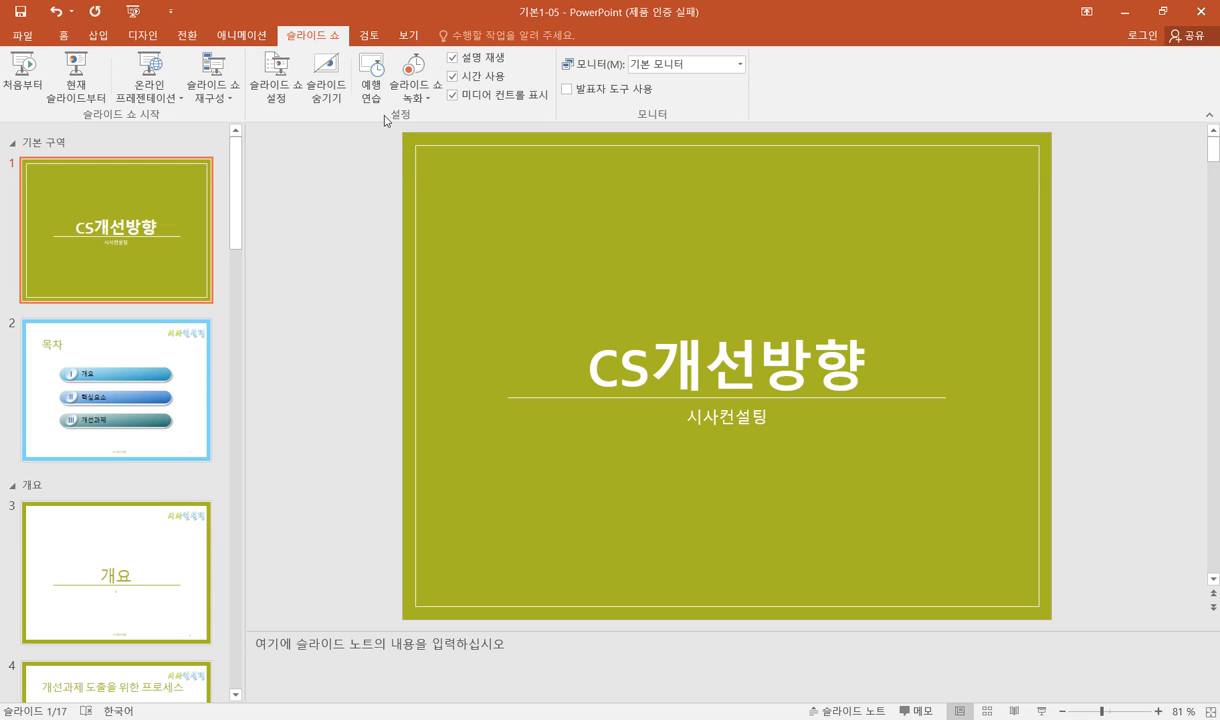
# Try show settings with slides 1 to 7, manual advance (수동) and the presenter view option, and cancel them
pyautogui.click(289, 95)
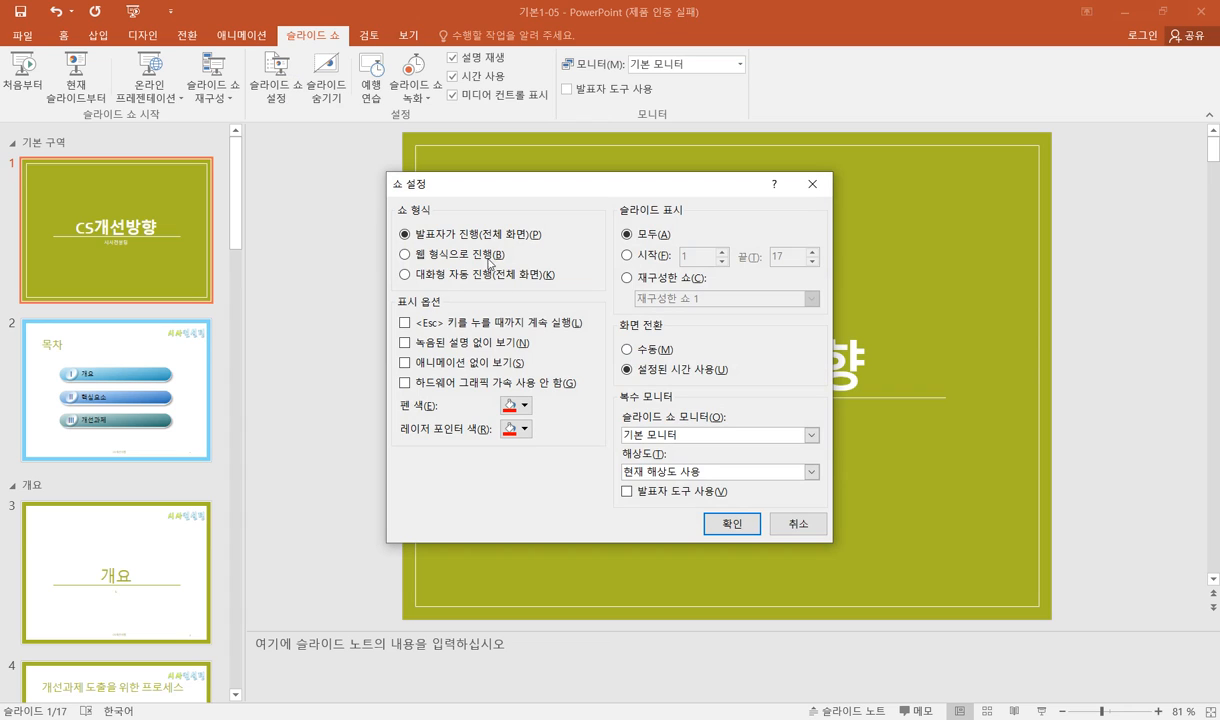
pyautogui.click(625, 255)
pyautogui.doubleClick(776, 257)
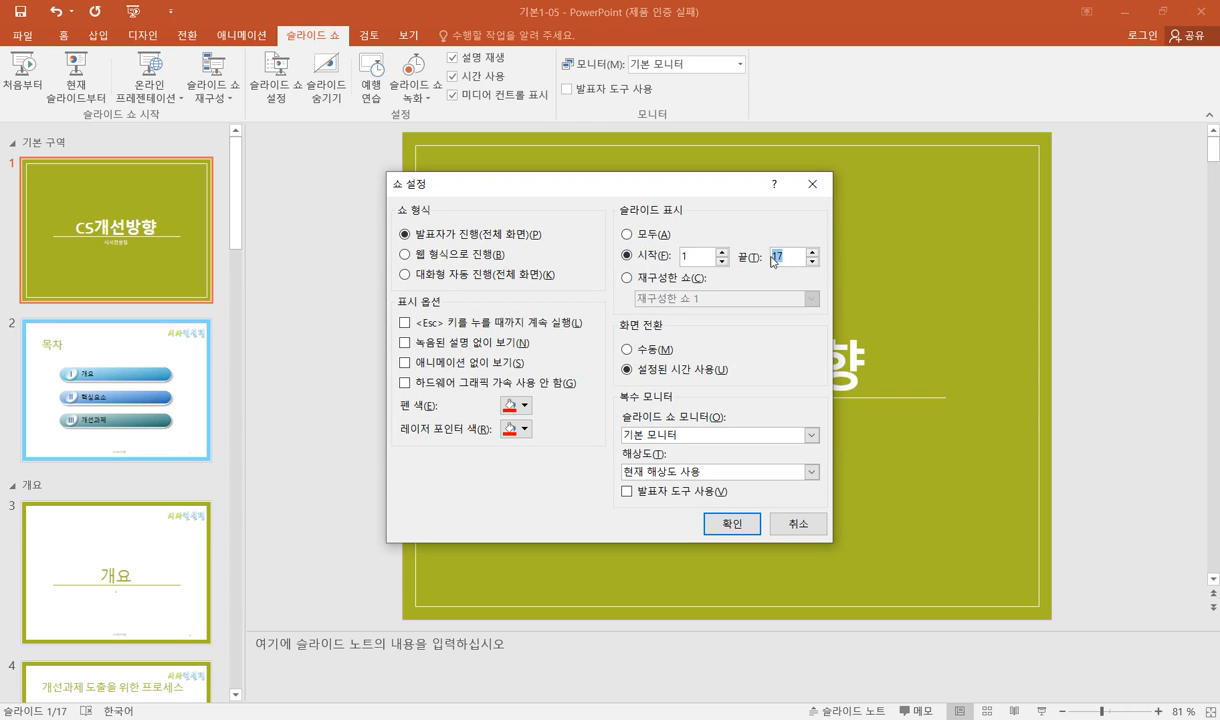
pyautogui.write('7')
pyautogui.click(655, 353)
pyautogui.click(628, 492)
pyautogui.click(629, 492)
pyautogui.click(628, 492)
pyautogui.click(629, 492)
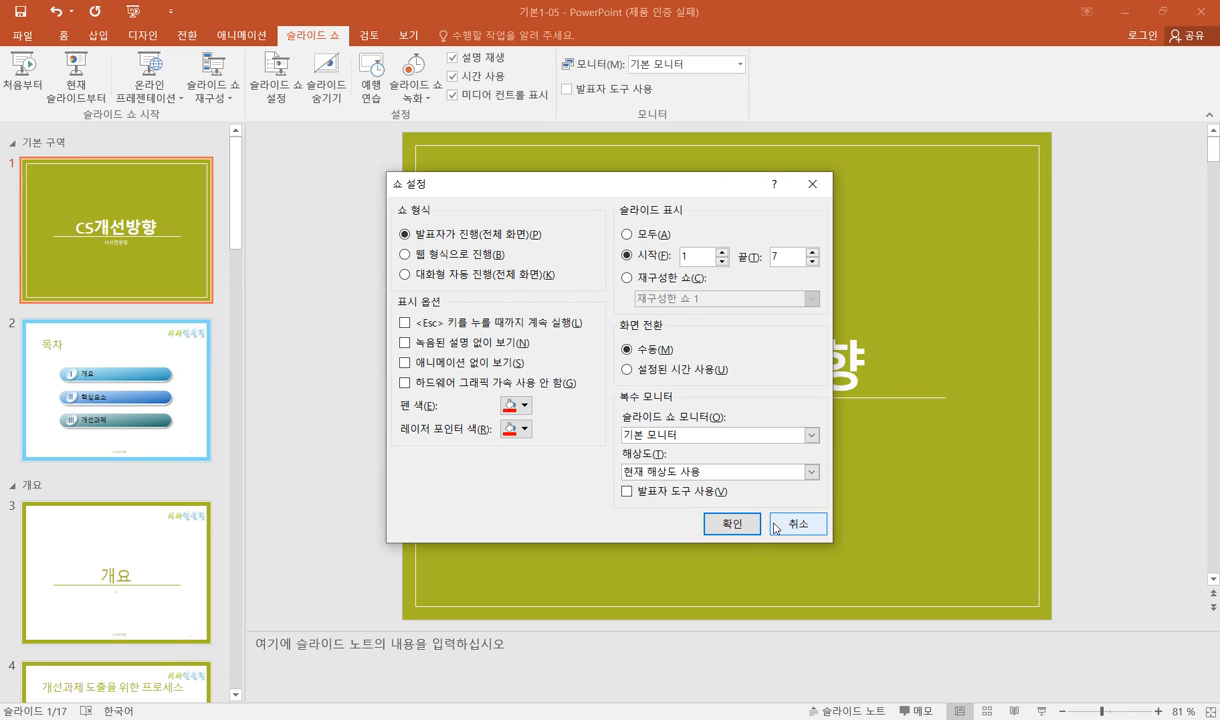
pyautogui.click(775, 527)
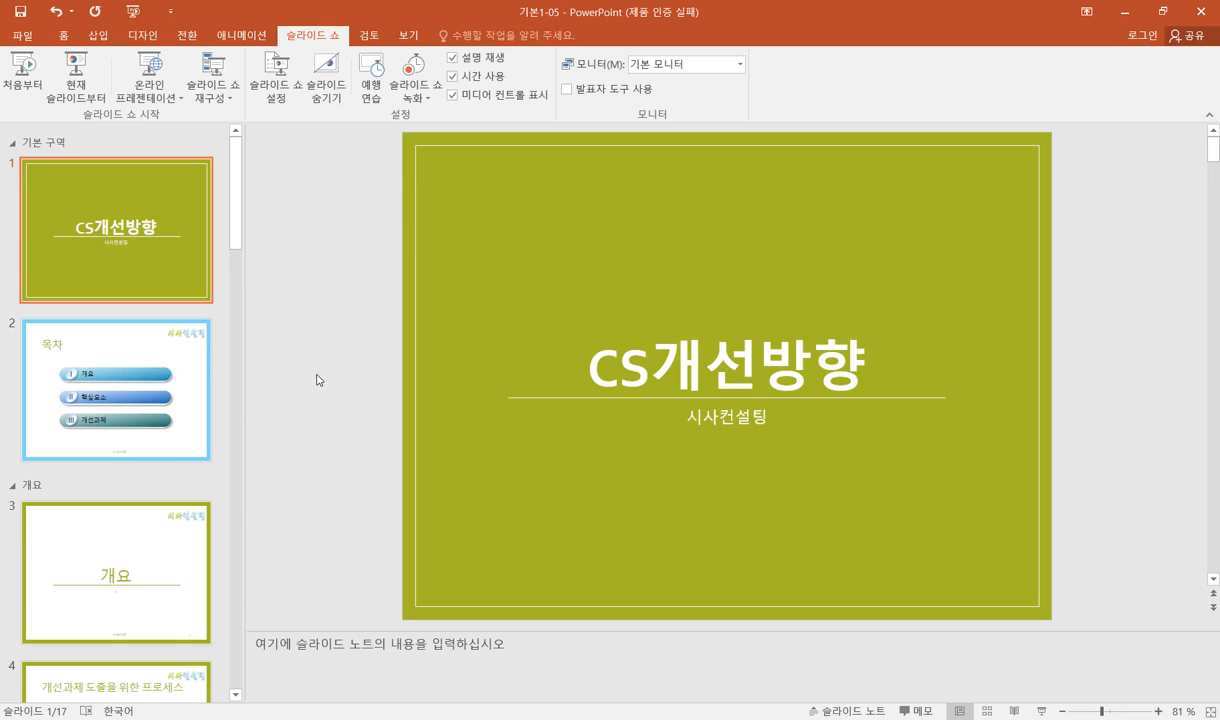
# Start rehearsing the slide show timings and advance to the second slide
pyautogui.click(369, 88)
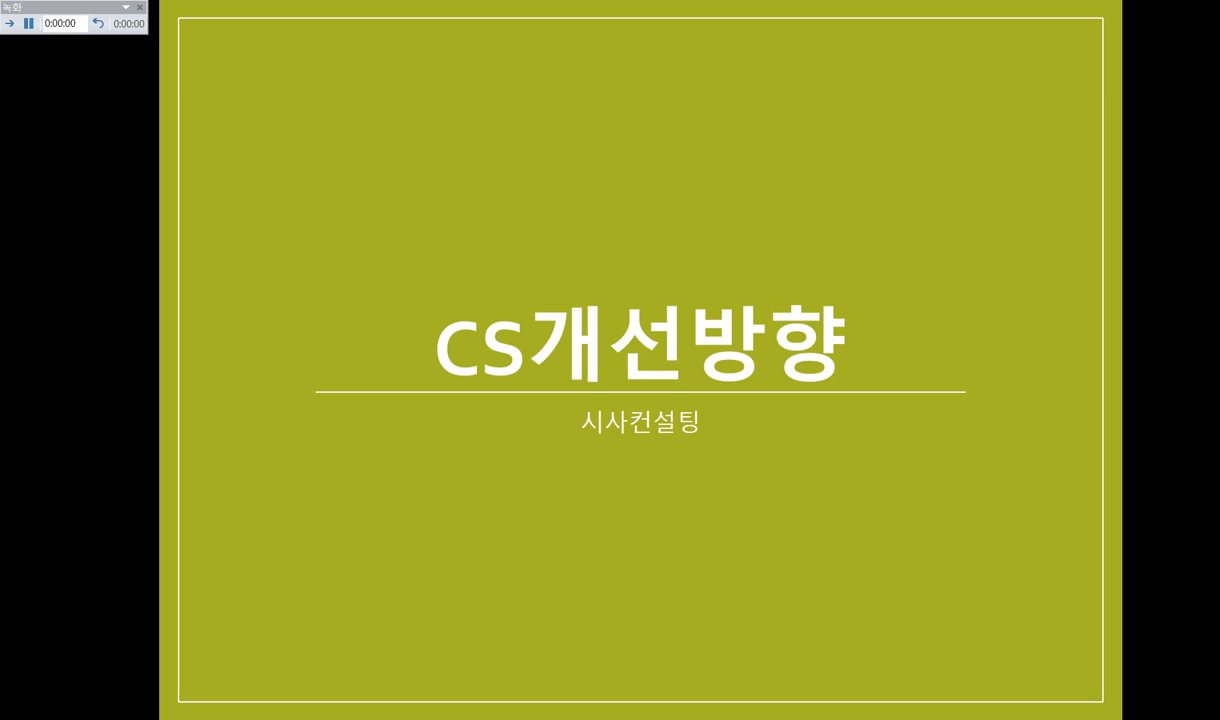
pyautogui.click(13, 29)
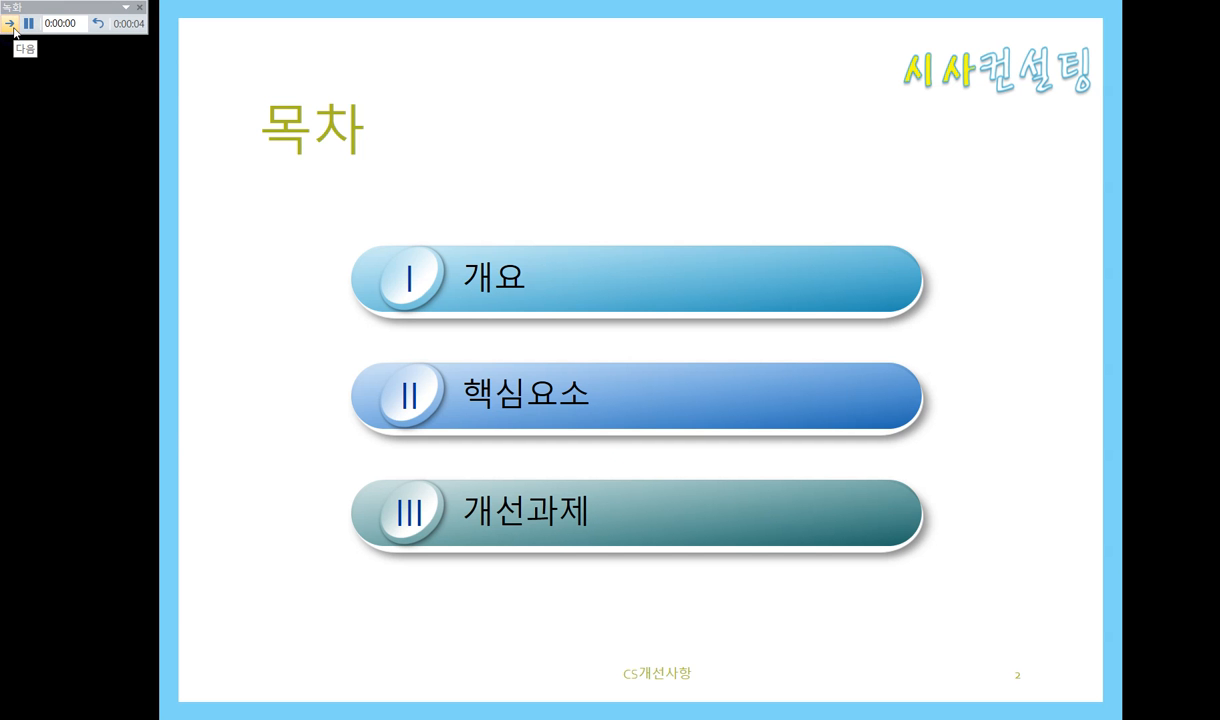